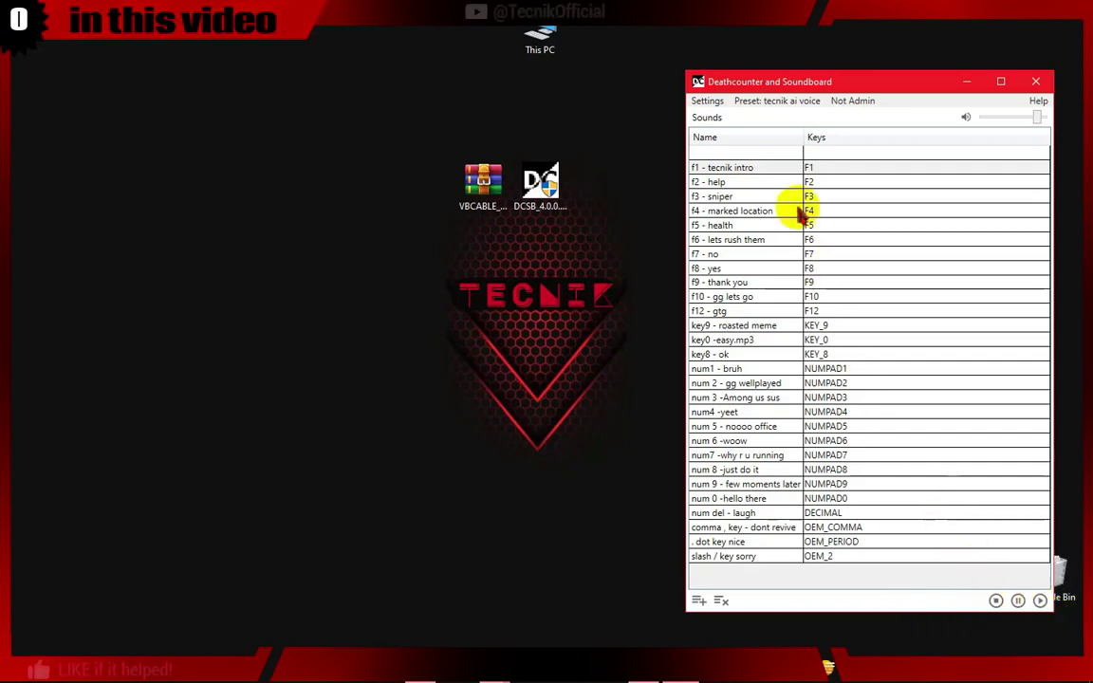
# Pause the f1 - tecnik intro sound and minimize the soundboard to the desktop
pyautogui.click(741, 173)
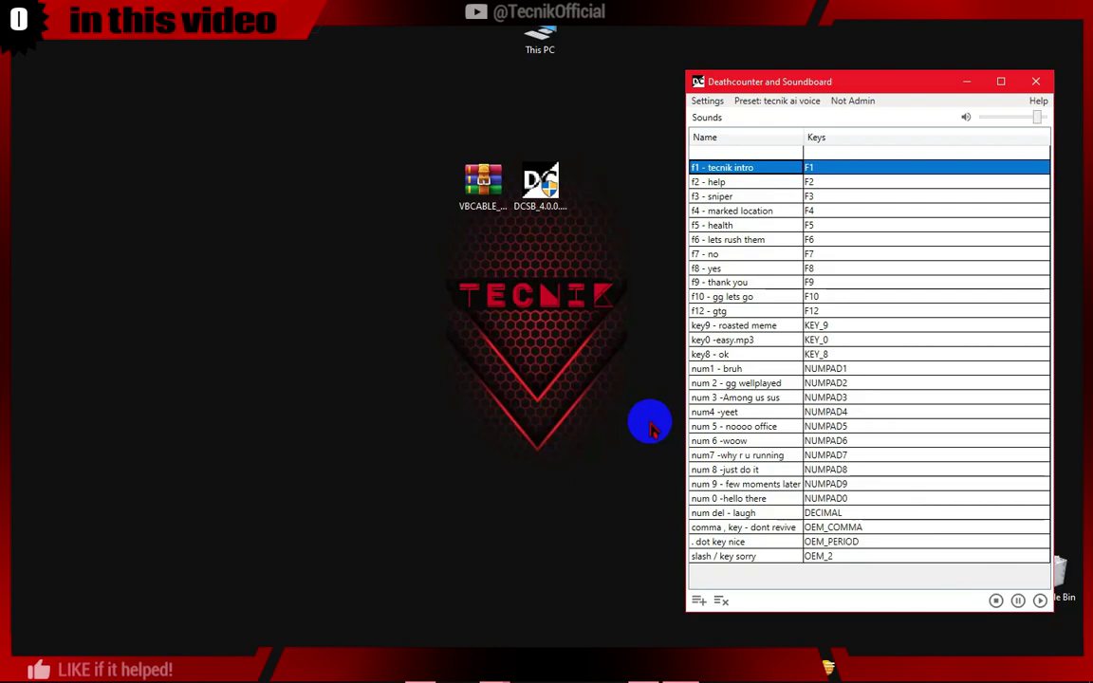
pyautogui.click(1015, 604)
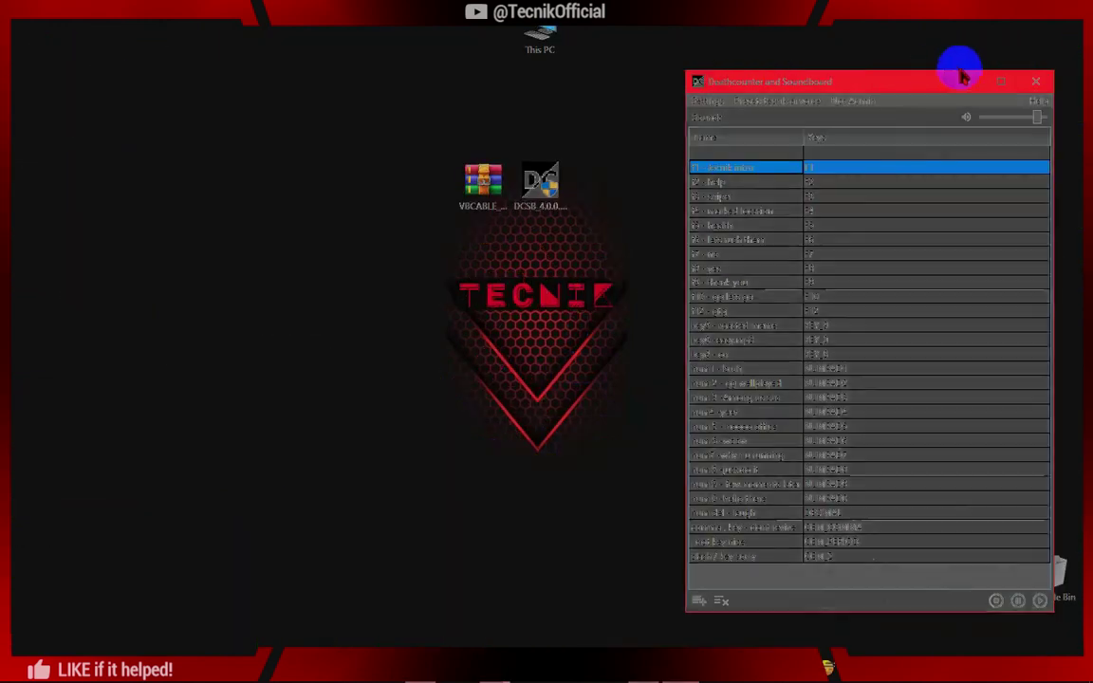
pyautogui.click(963, 76)
pyautogui.moveTo(683, 134)
pyautogui.mouseDown()
pyautogui.moveTo(520, 251)
pyautogui.moveTo(318, 219)
pyautogui.mouseUp()
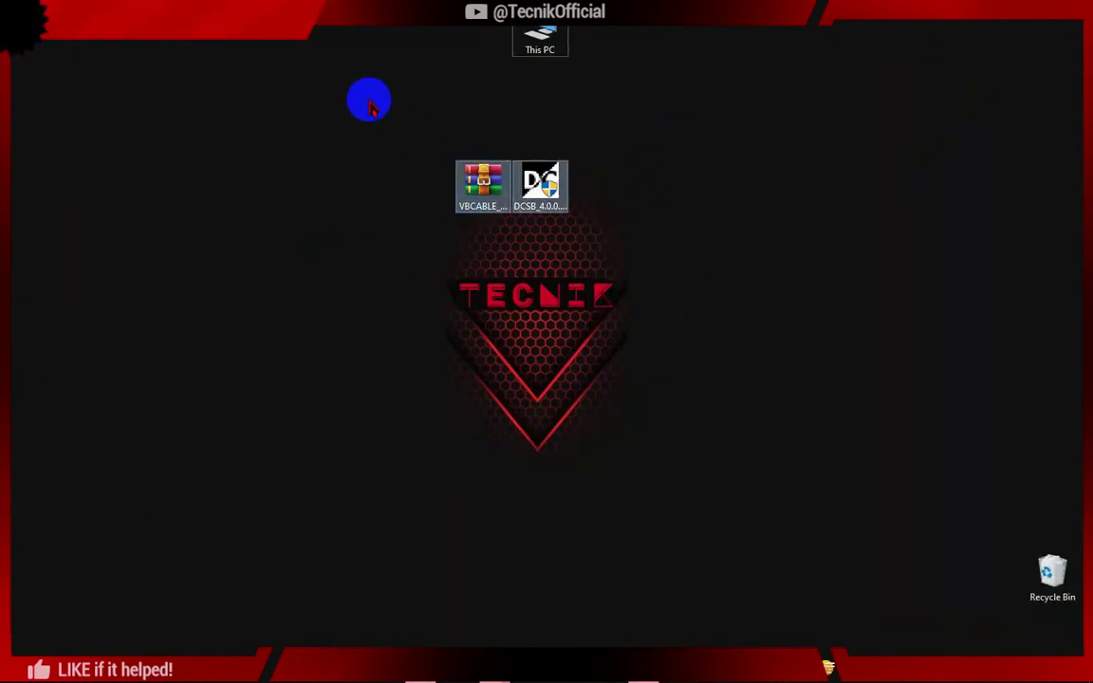
pyautogui.click(379, 129)
# In Brave, review the DCSB v4.0.0.9 release and download the Windows VB-CABLE driver pack
pyautogui.moveTo(426, 156); pyautogui.dragTo(600, 270)
pyautogui.click(640, 539)
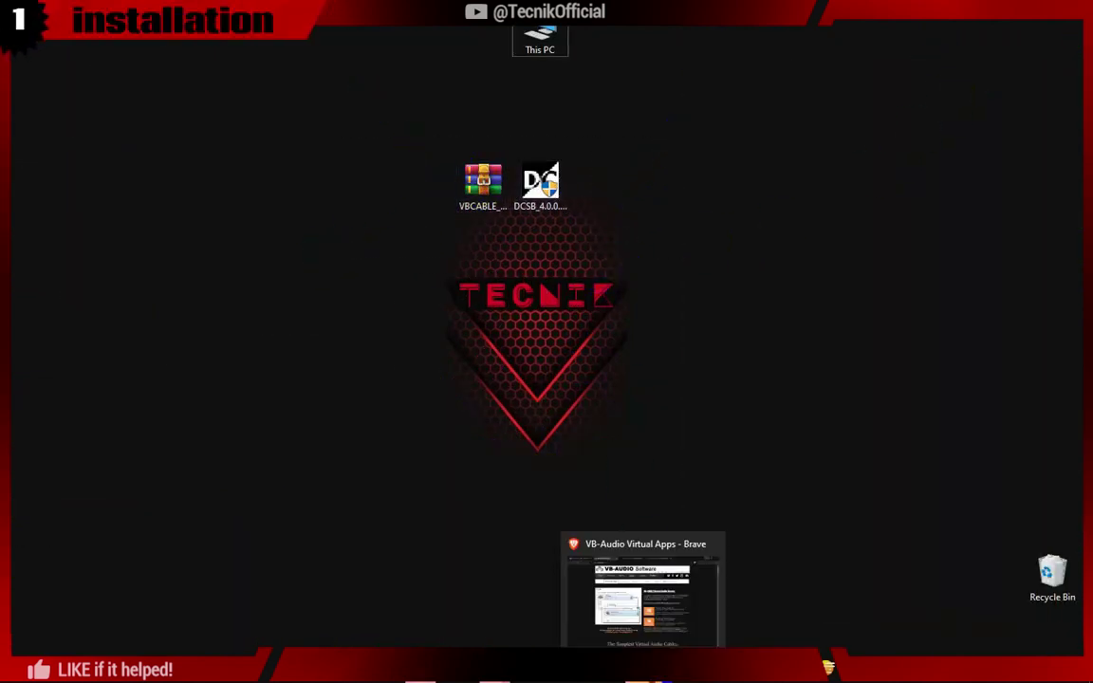
pyautogui.click(643, 675)
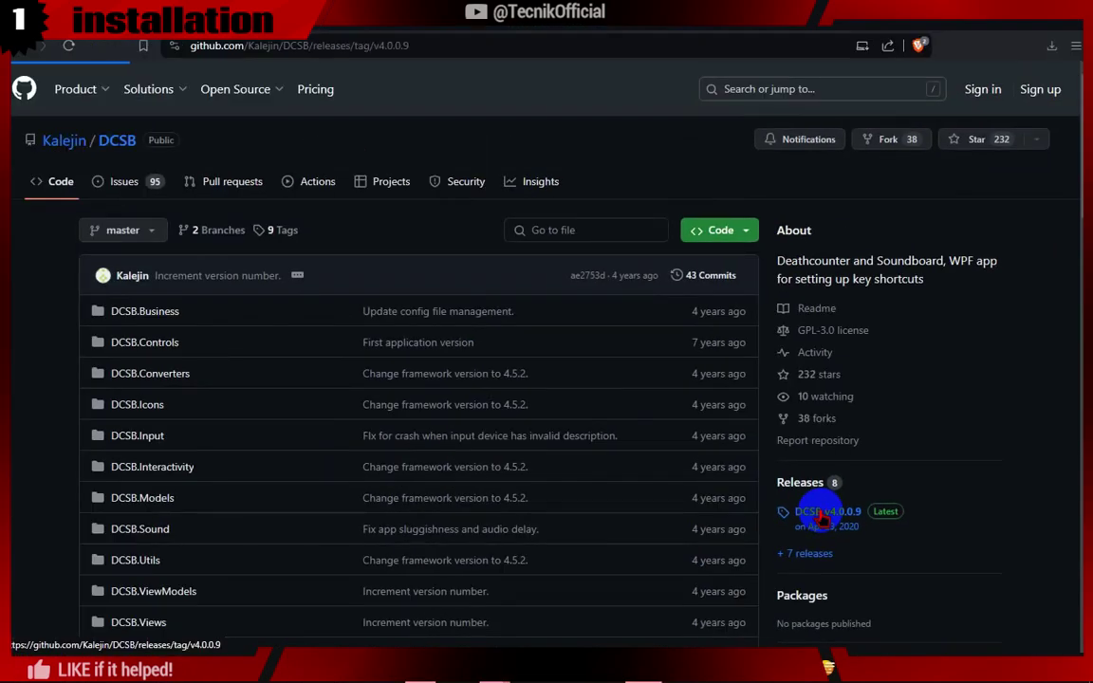
pyautogui.scroll(-2, 1073, 330)
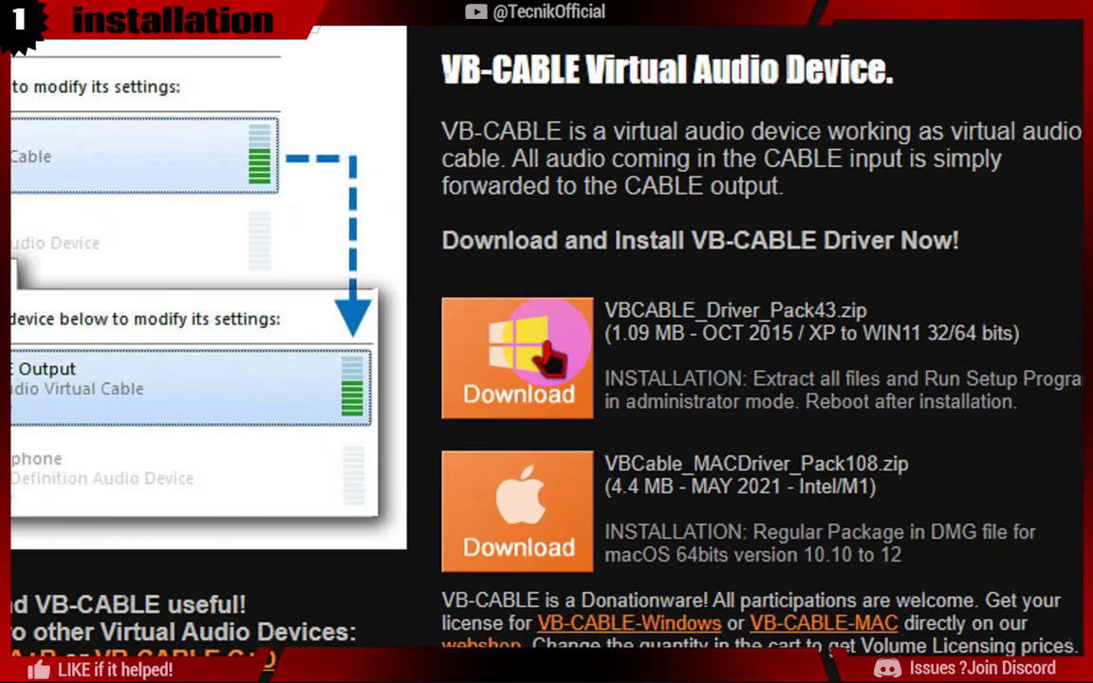
pyautogui.click(548, 360)
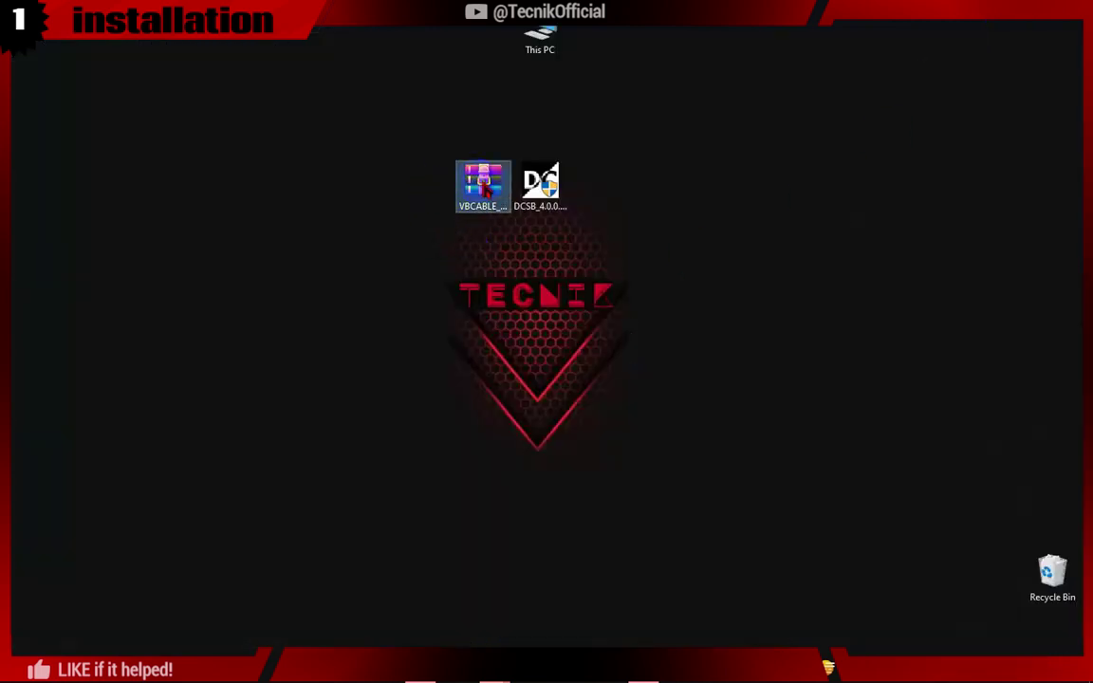
pyautogui.rightClick(485, 188)
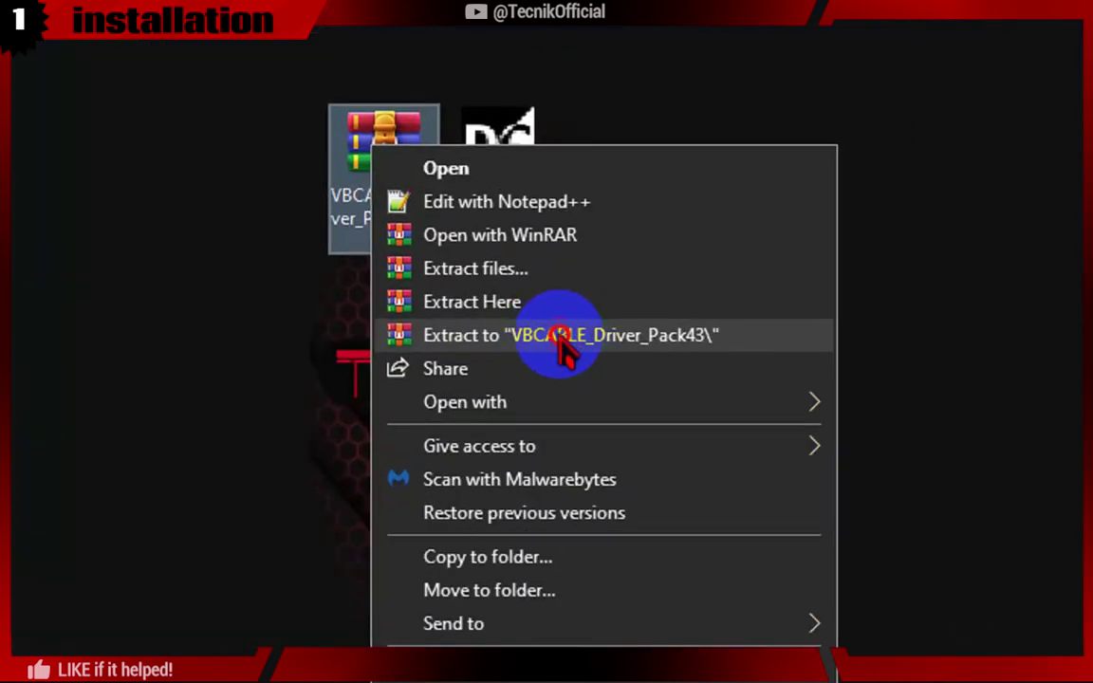
# Extract the VB-CABLE zip to VBCABLE_Driver_Pack43 and locate VBCABLE_Setup_x64.exe inside it
pyautogui.click(560, 337)
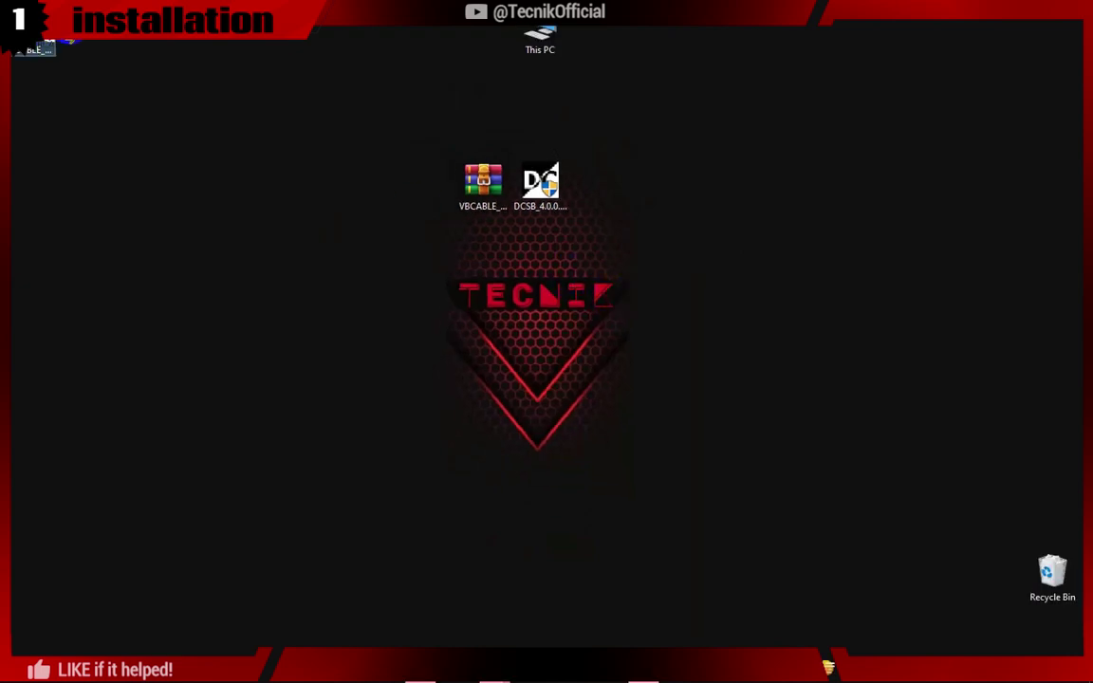
pyautogui.moveTo(66, 42)
pyautogui.mouseDown()
pyautogui.moveTo(607, 171)
pyautogui.moveTo(600, 181)
pyautogui.mouseUp()
pyautogui.doubleClick(598, 185)
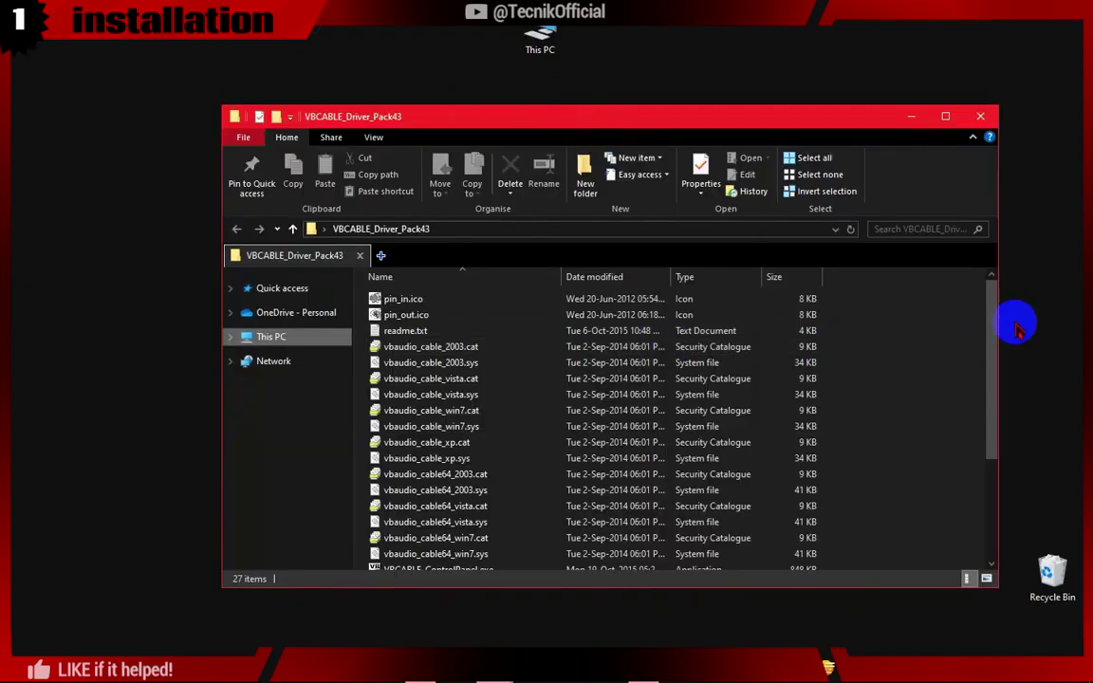
pyautogui.moveTo(990, 305); pyautogui.dragTo(996, 434)
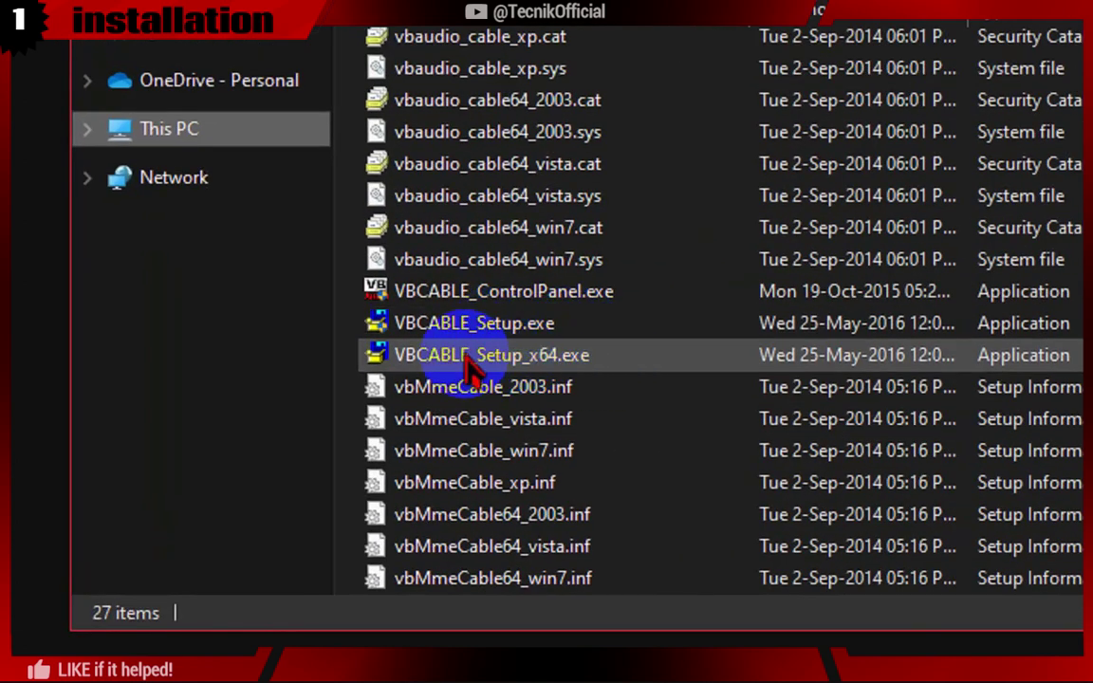
pyautogui.rightClick(470, 370)
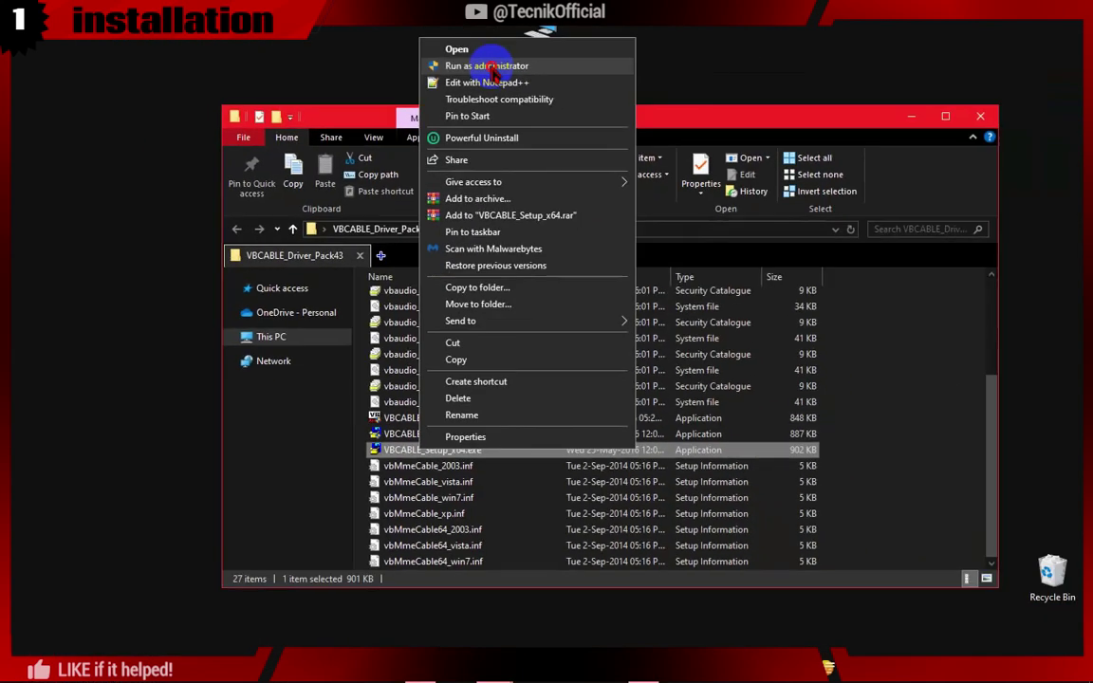
# Run VBCABLE_Setup_x64.exe as administrator, then close it since the cable is already installed
pyautogui.click(534, 150)
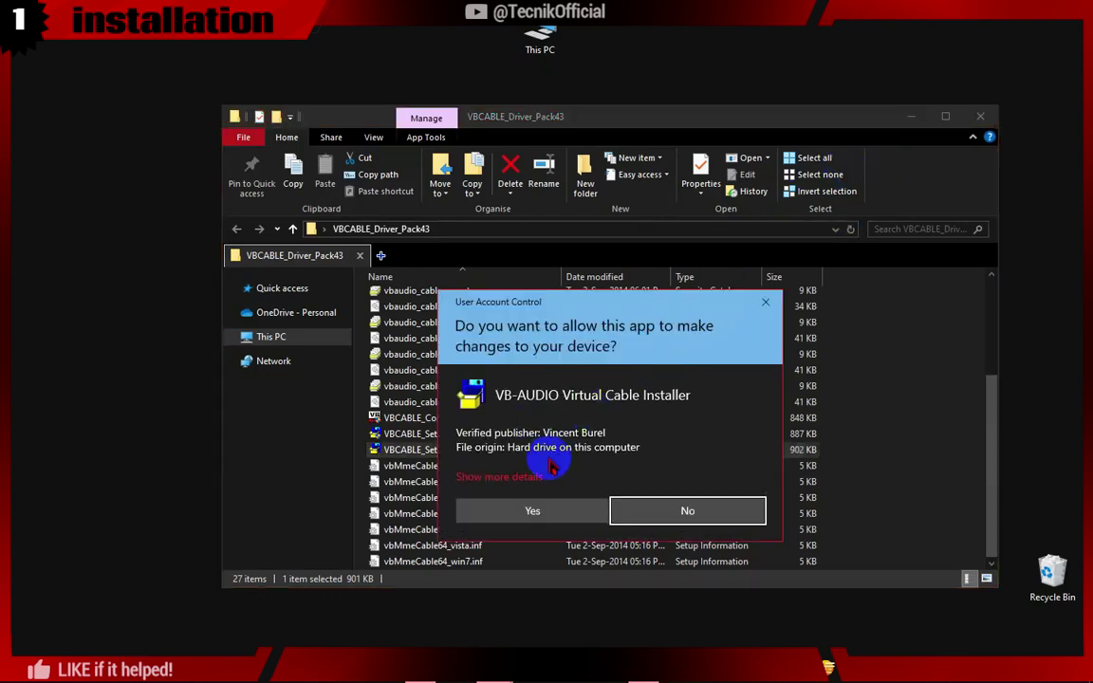
pyautogui.click(531, 513)
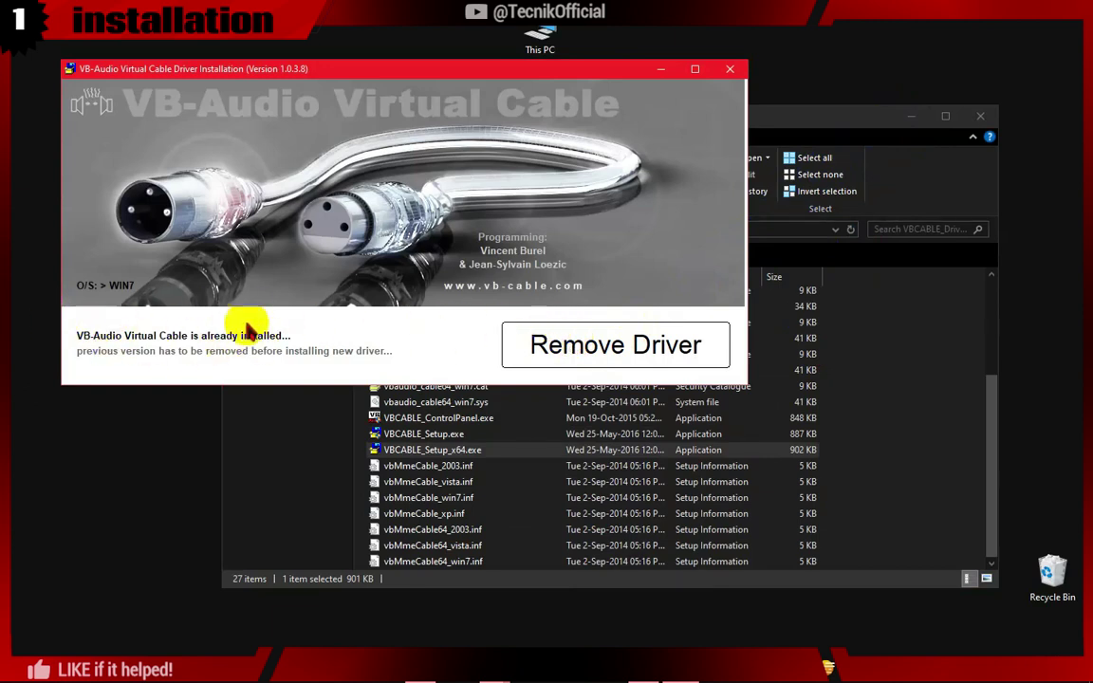
pyautogui.click(729, 70)
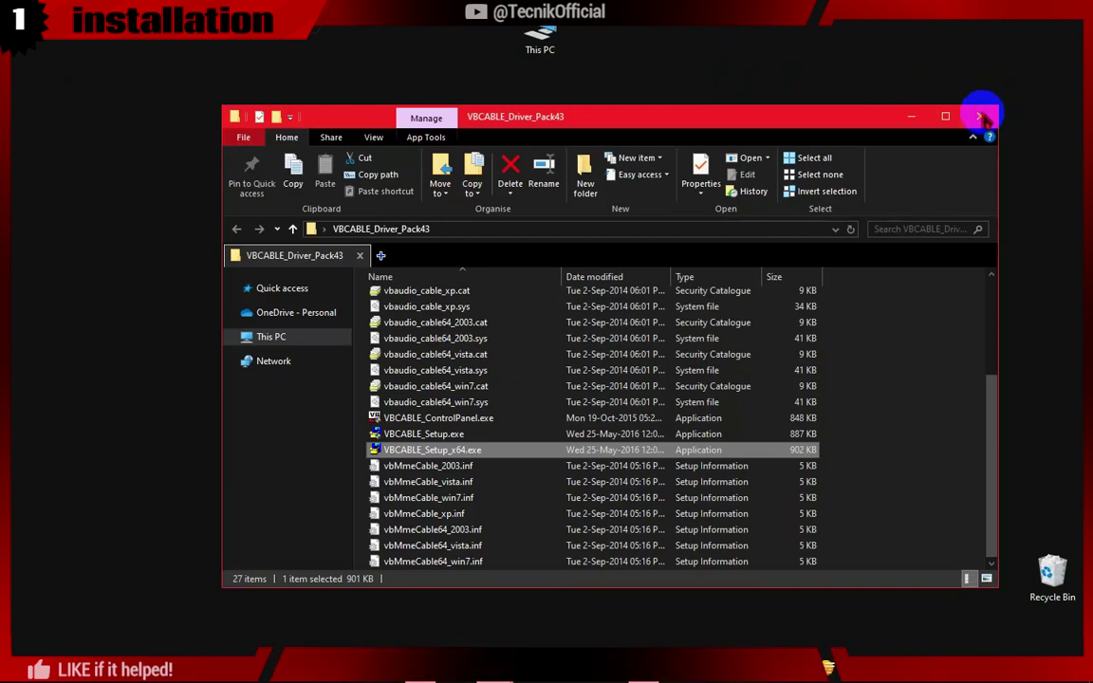
pyautogui.click(909, 118)
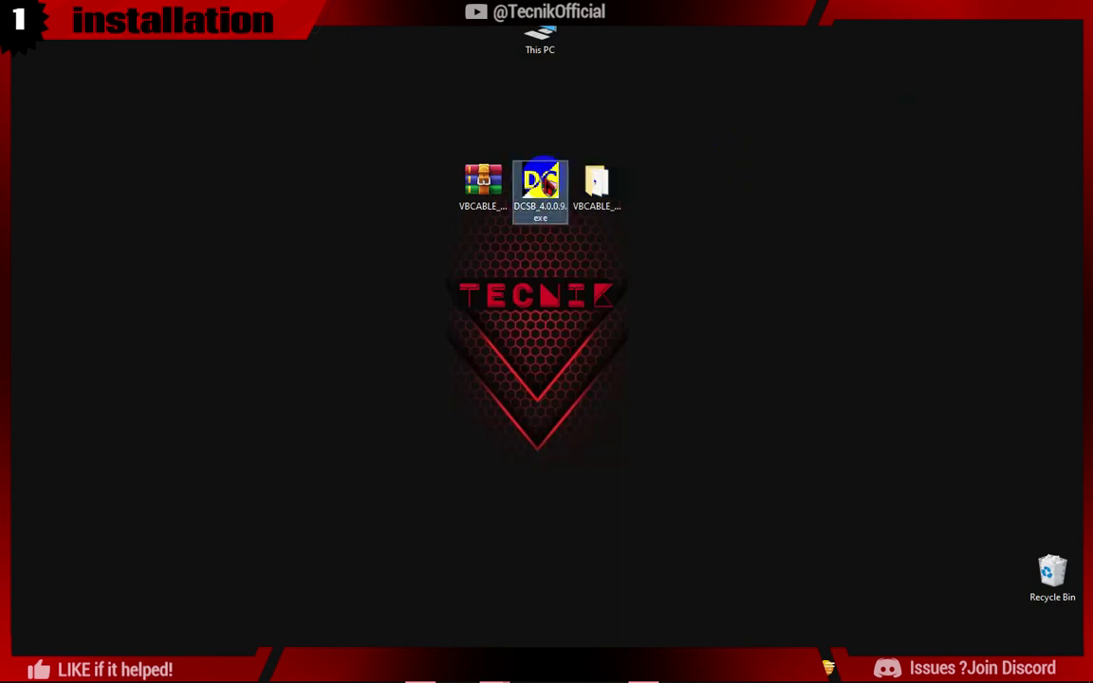
# Launch DCSB_4.0.0.9.exe with admin approval and advance to the install location step
pyautogui.doubleClick(550, 188)
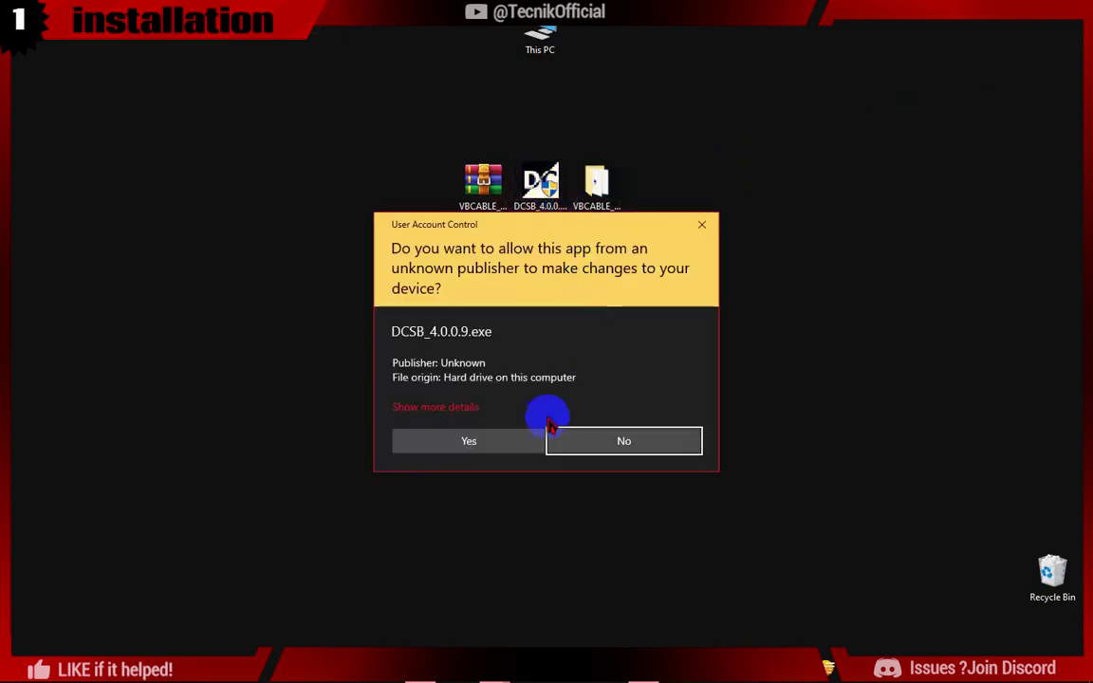
pyautogui.click(457, 439)
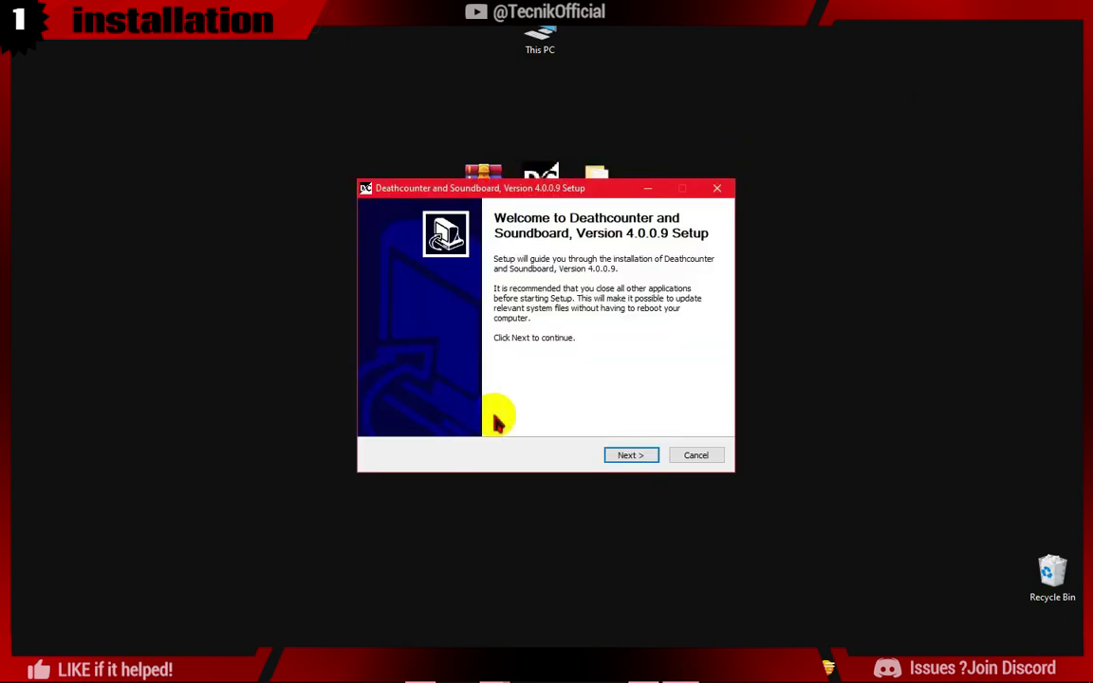
pyautogui.click(631, 456)
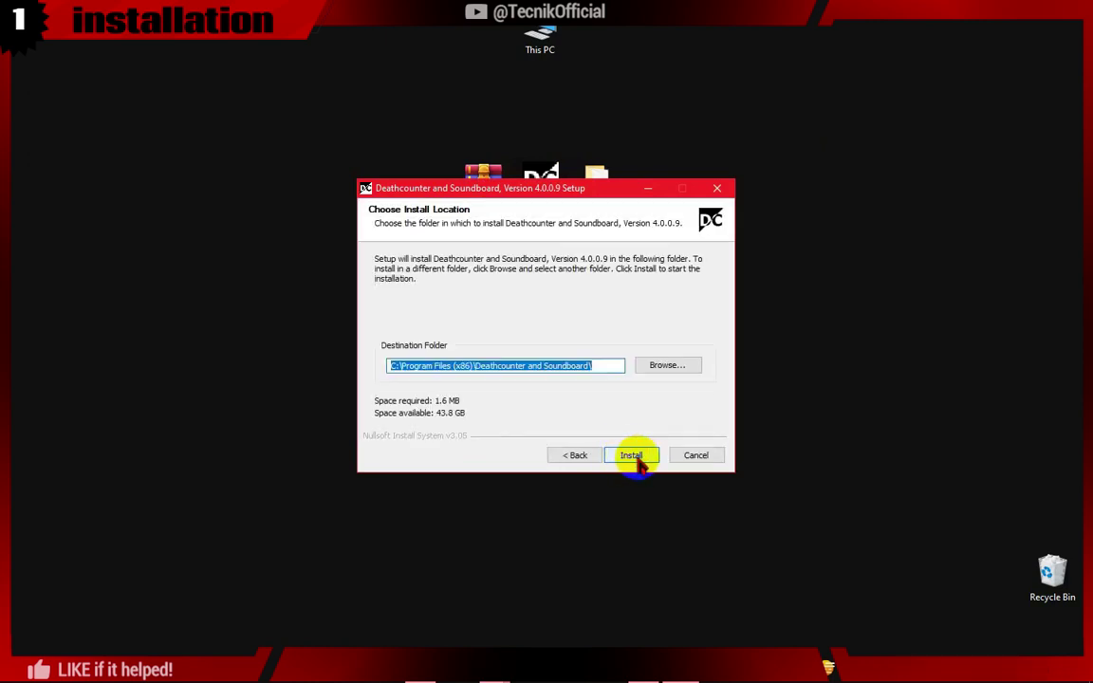
# Search for DCSB and launch it from its Start Menu shortcut folder
pyautogui.click(55, 637)
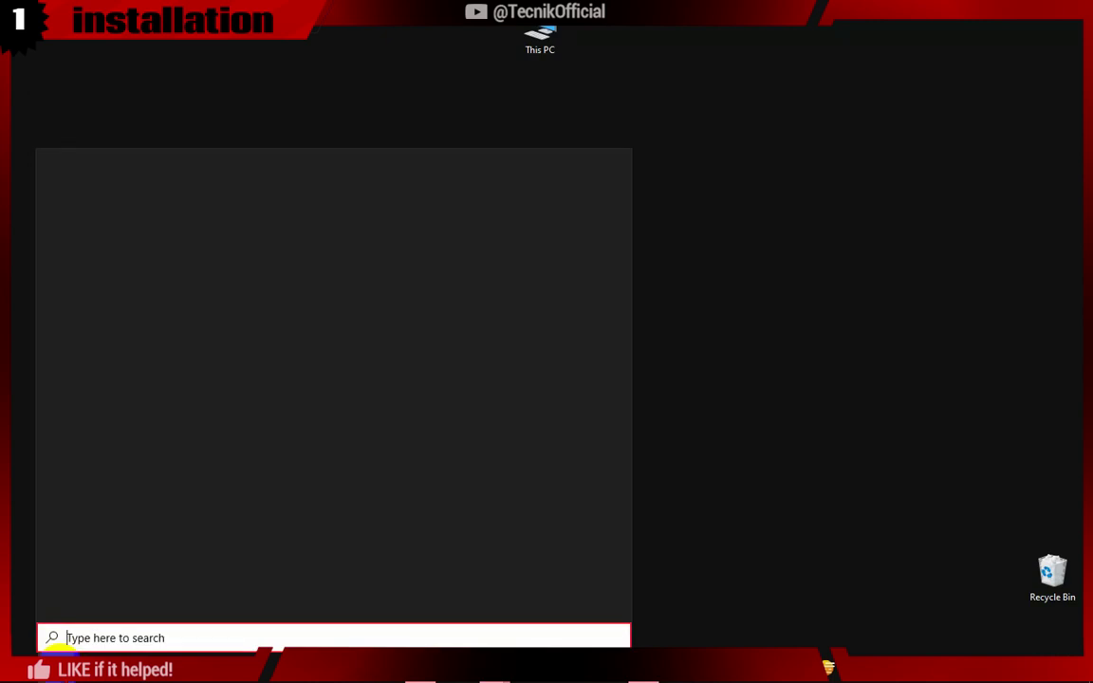
pyautogui.write('DCSB')
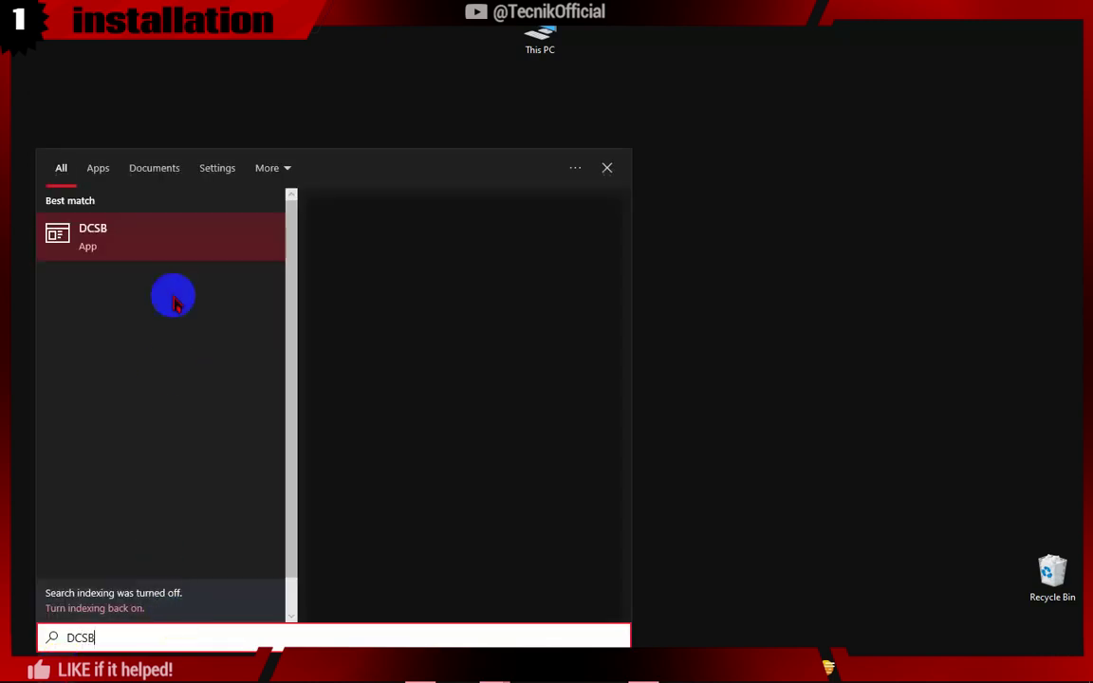
pyautogui.click(121, 239)
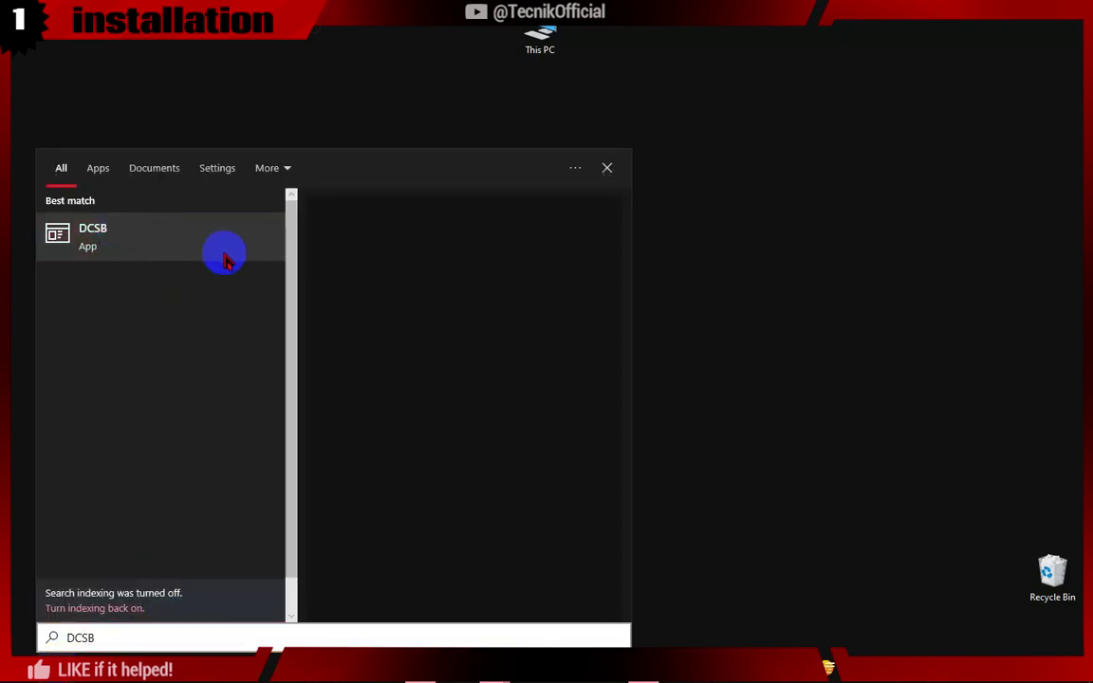
pyautogui.rightClick(154, 256)
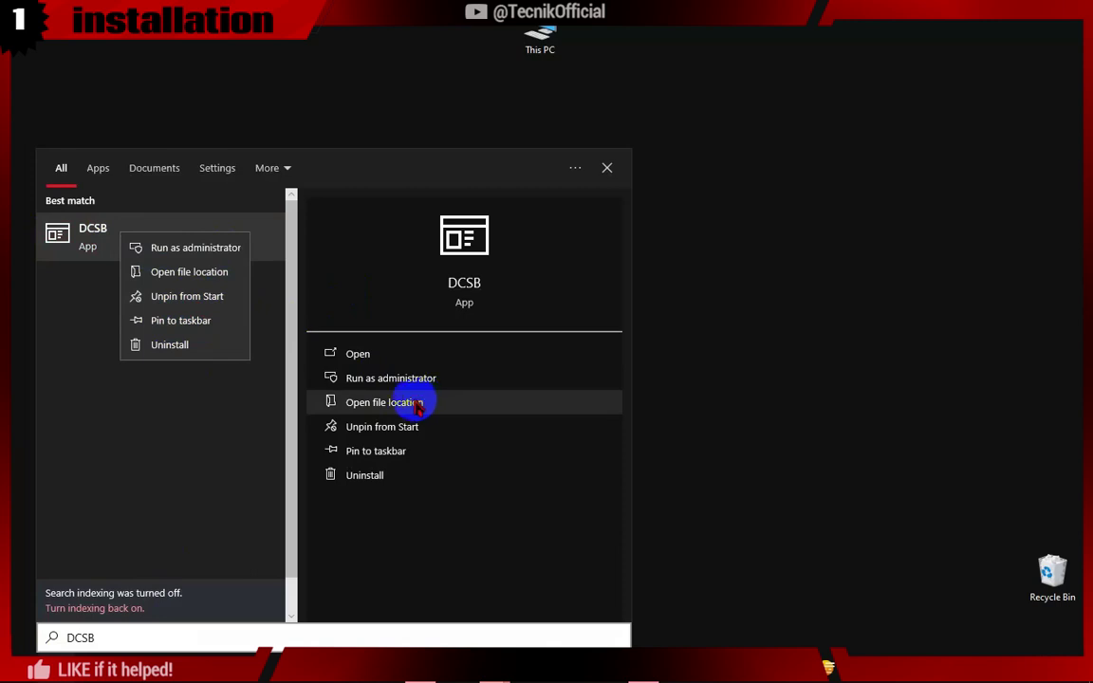
pyautogui.click(418, 404)
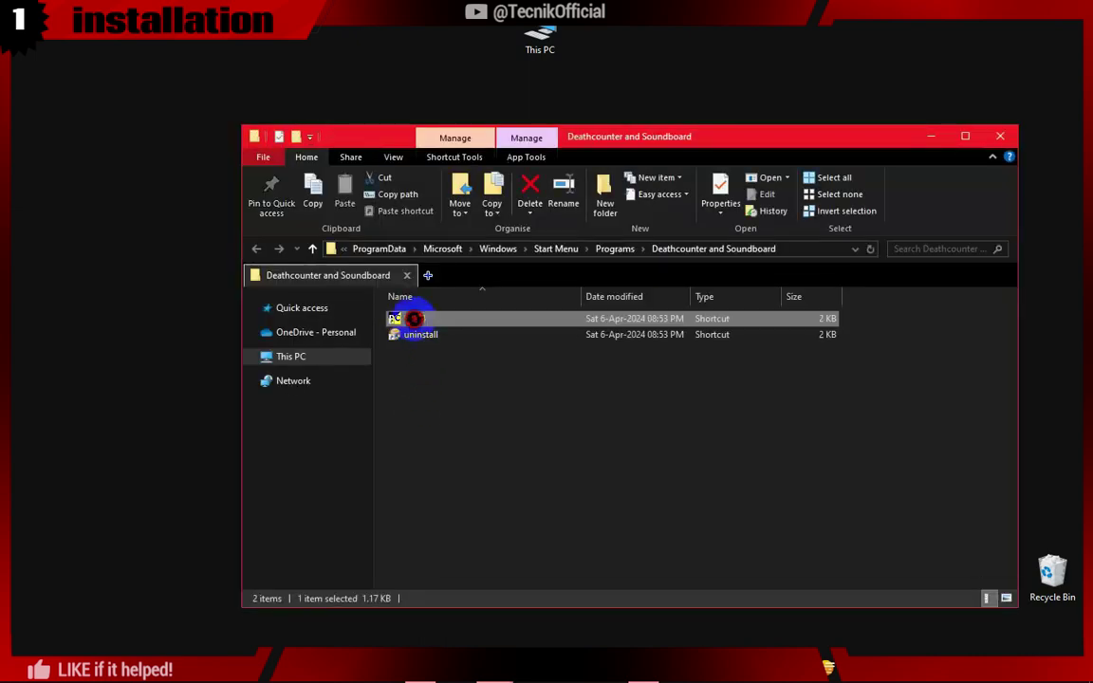
pyautogui.rightClick(423, 321)
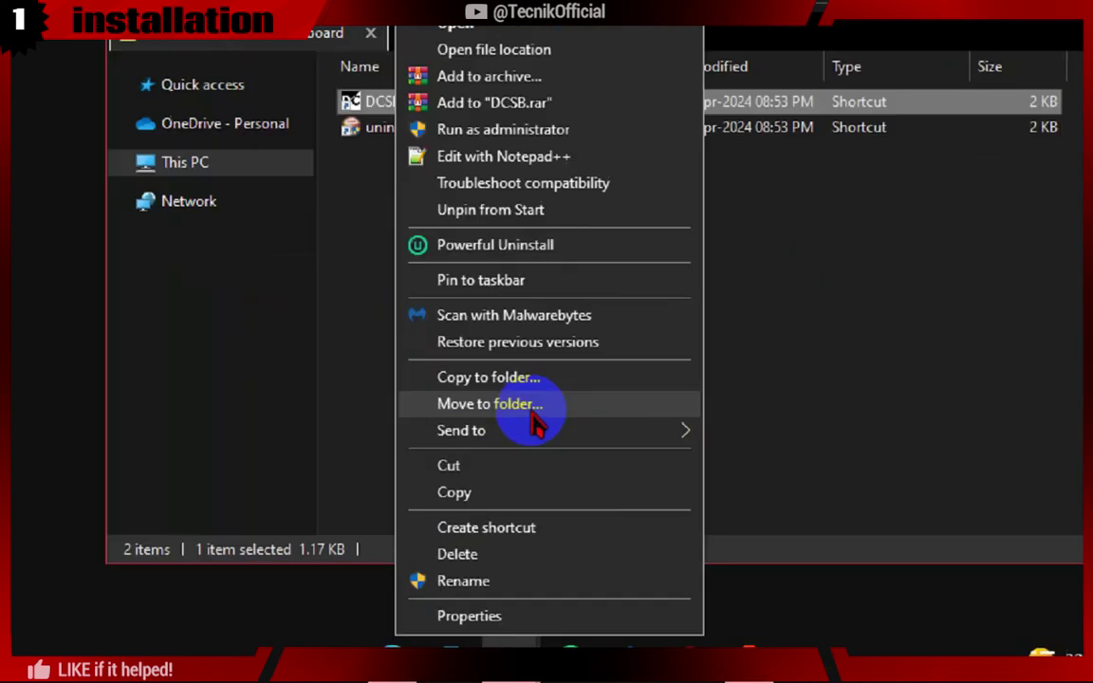
pyautogui.moveTo(567, 528)
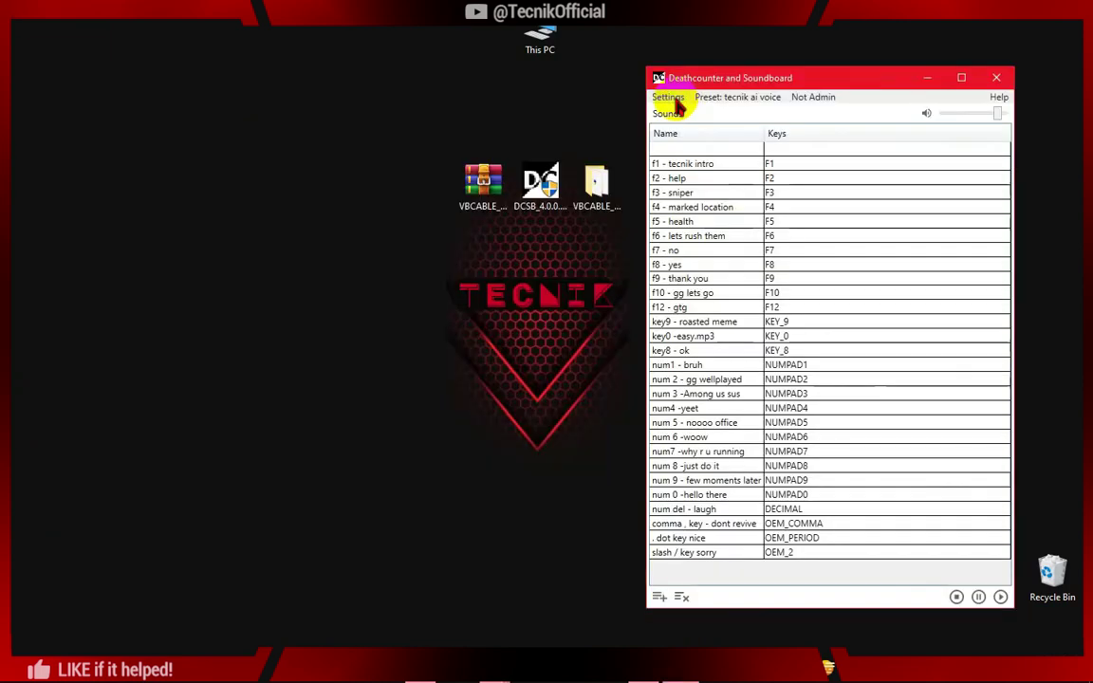
# Review the Sound settings (CABLE Input first, headphones second), Presets and Other, then close Settings
pyautogui.click(672, 100)
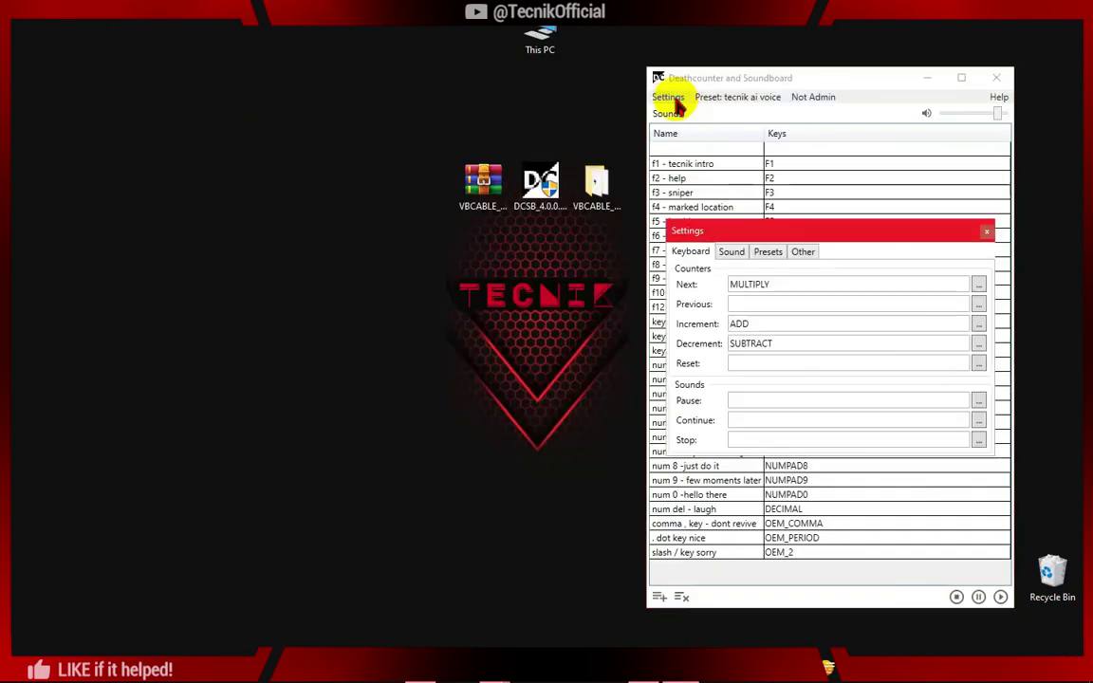
pyautogui.click(732, 252)
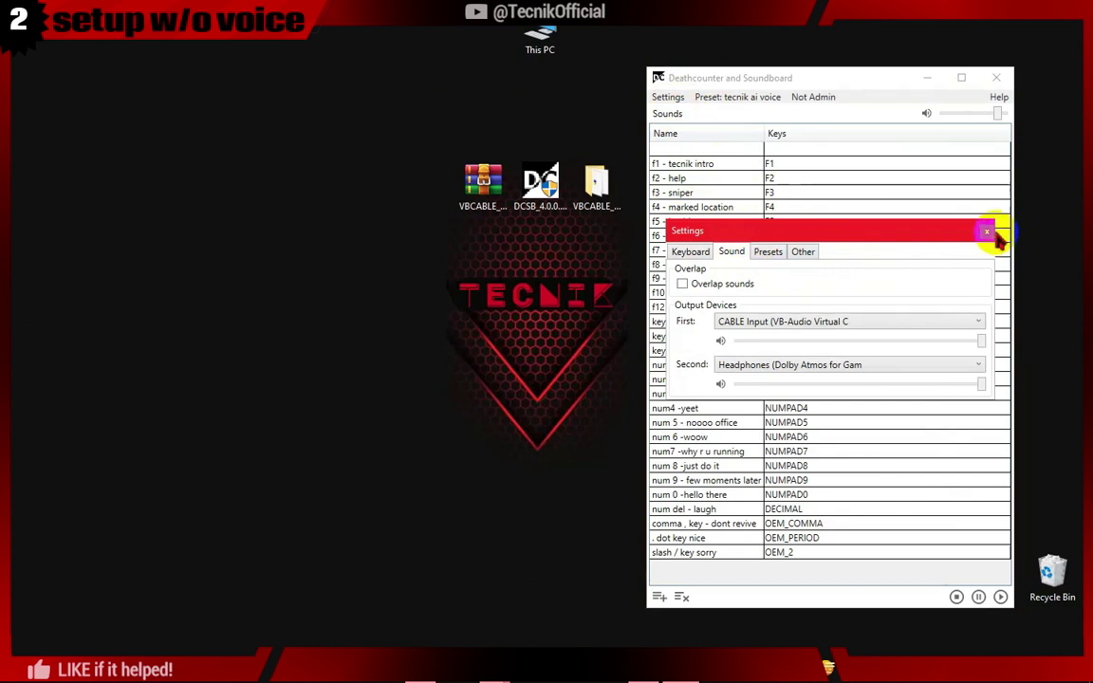
pyautogui.moveTo(987, 237)
pyautogui.mouseDown()
pyautogui.moveTo(964, 246)
pyautogui.moveTo(964, 264)
pyautogui.mouseUp()
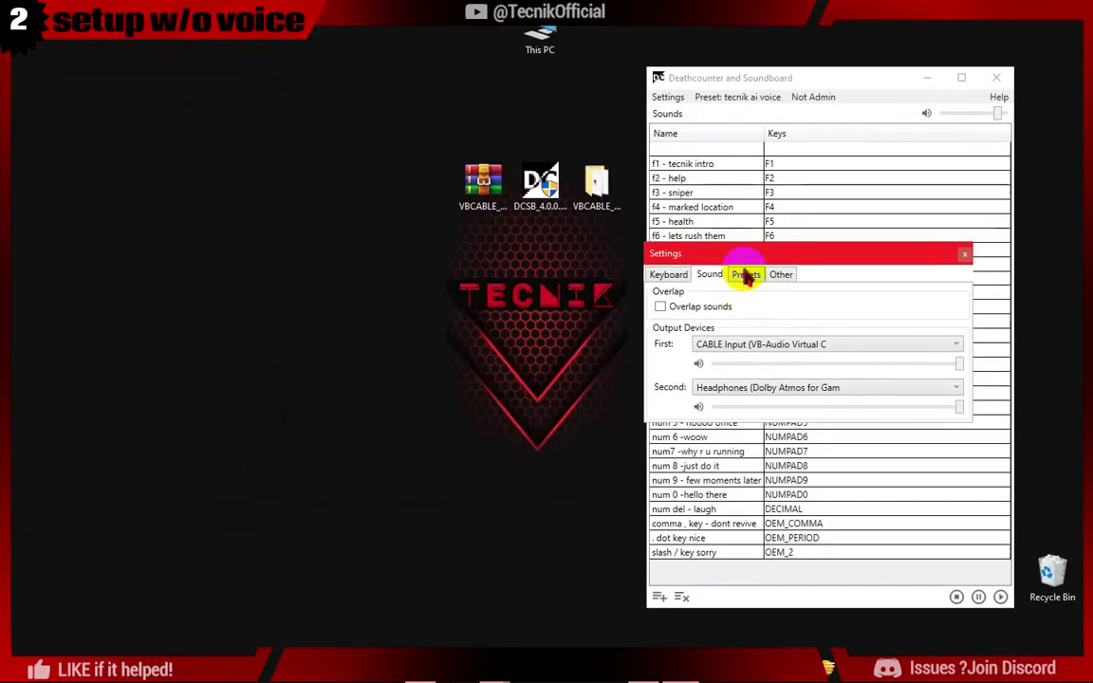
pyautogui.click(747, 275)
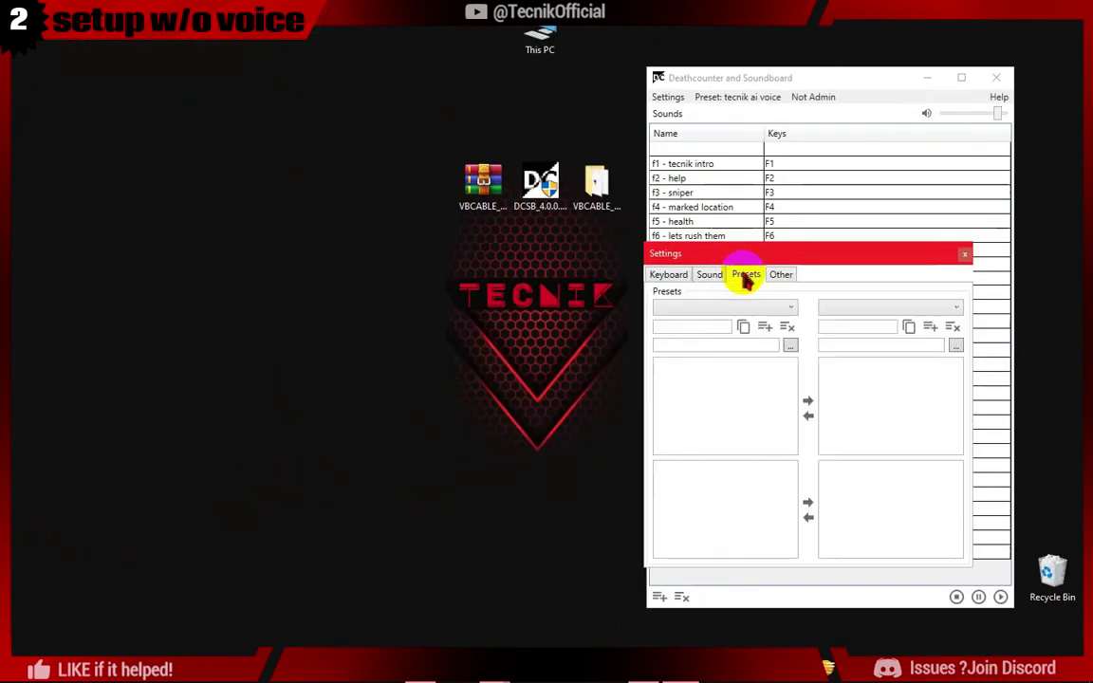
pyautogui.click(774, 283)
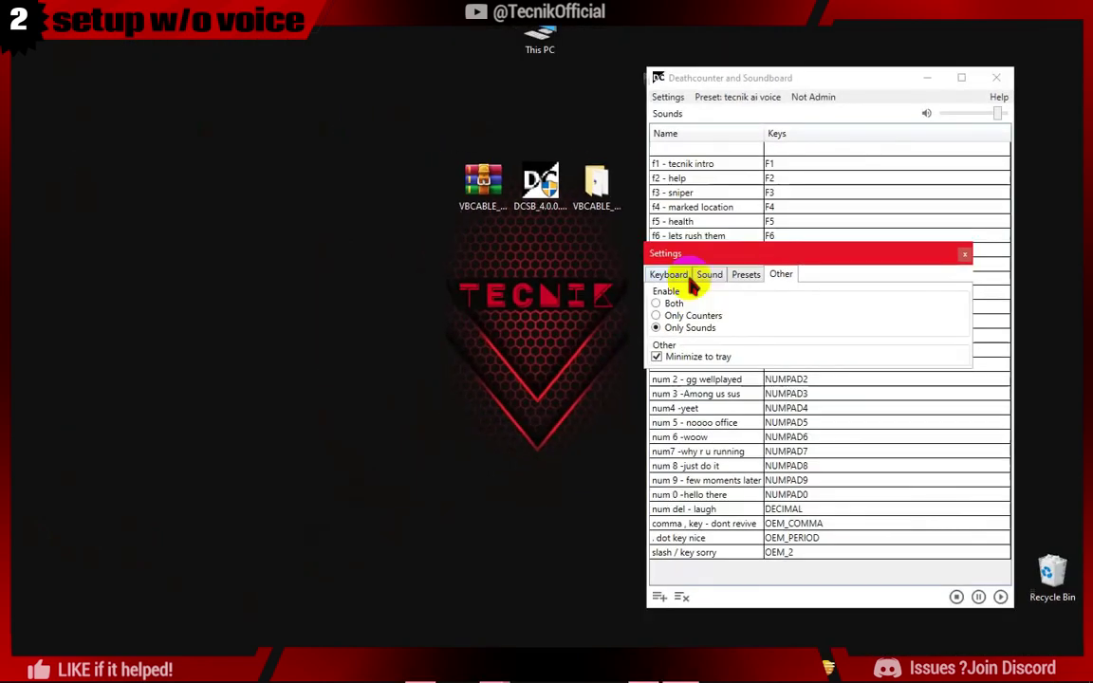
pyautogui.click(669, 274)
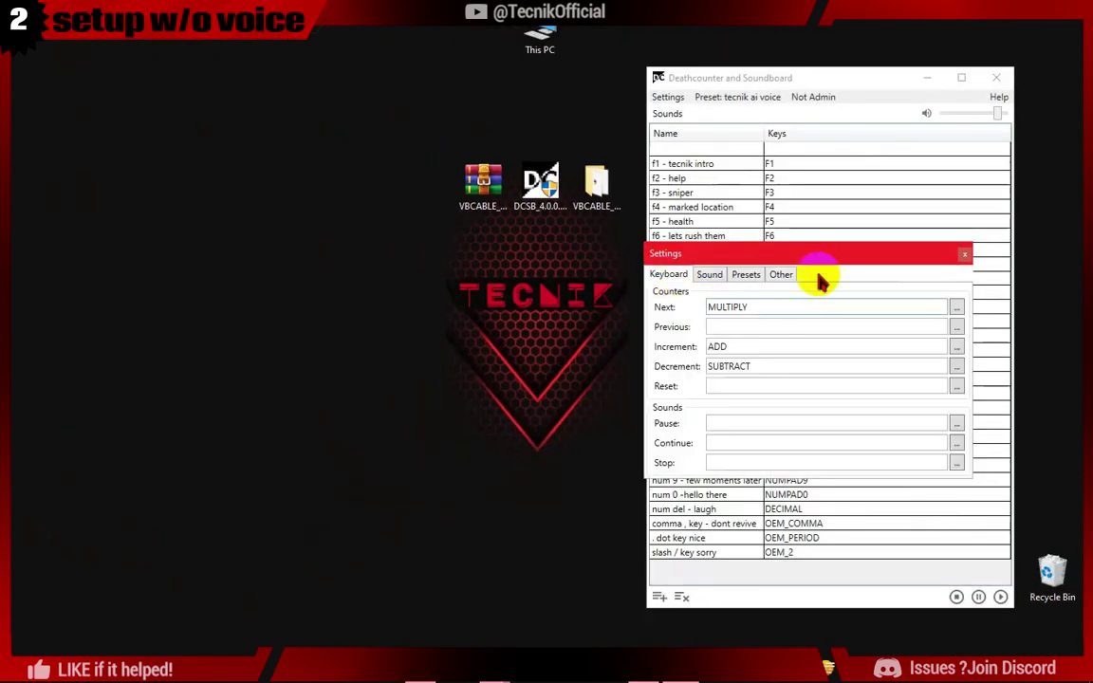
pyautogui.click(964, 255)
# Add a sound named INTRO playing f1 - tecnik intro.mp3, bound to the F1 key
pyautogui.click(658, 597)
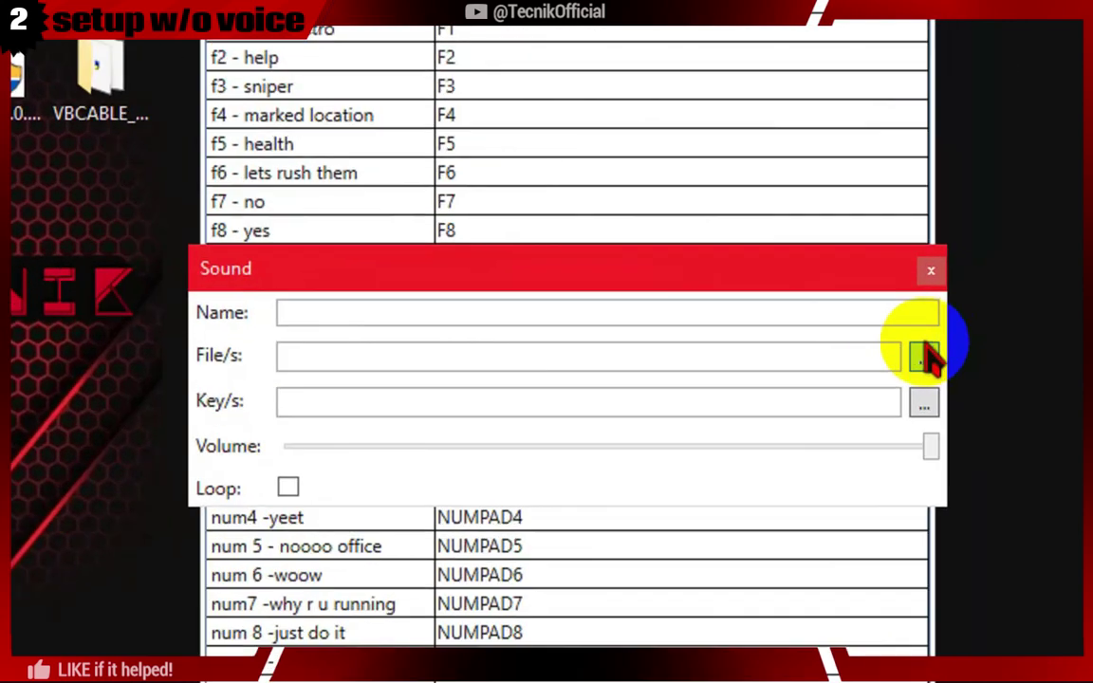
pyautogui.click(1008, 327)
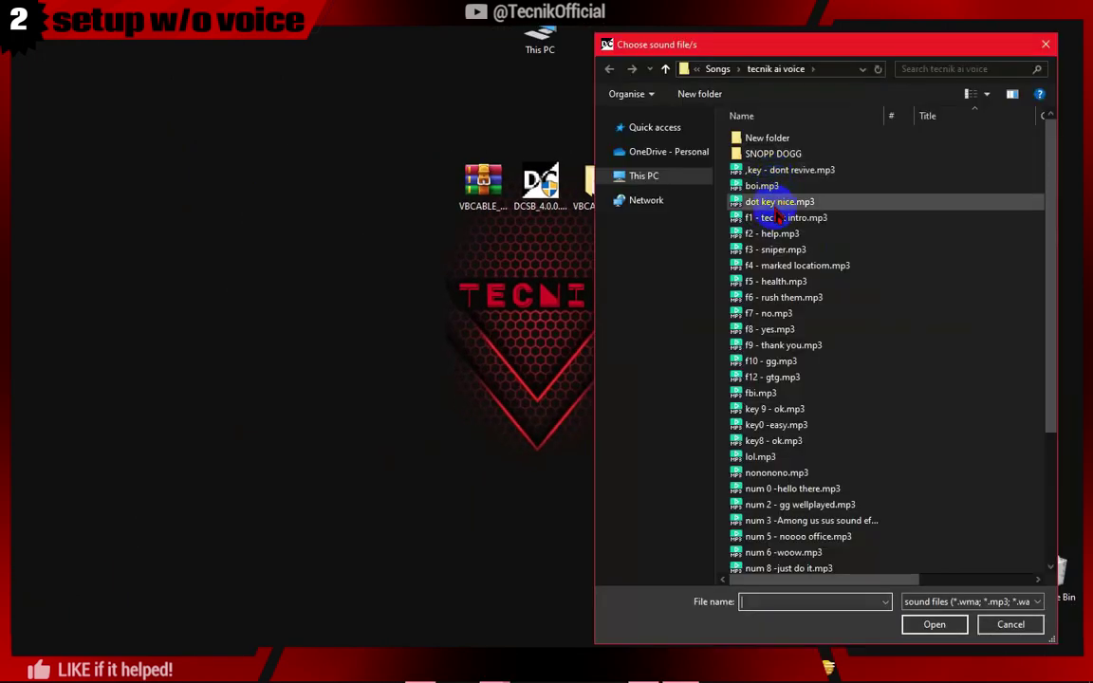
pyautogui.click(786, 217)
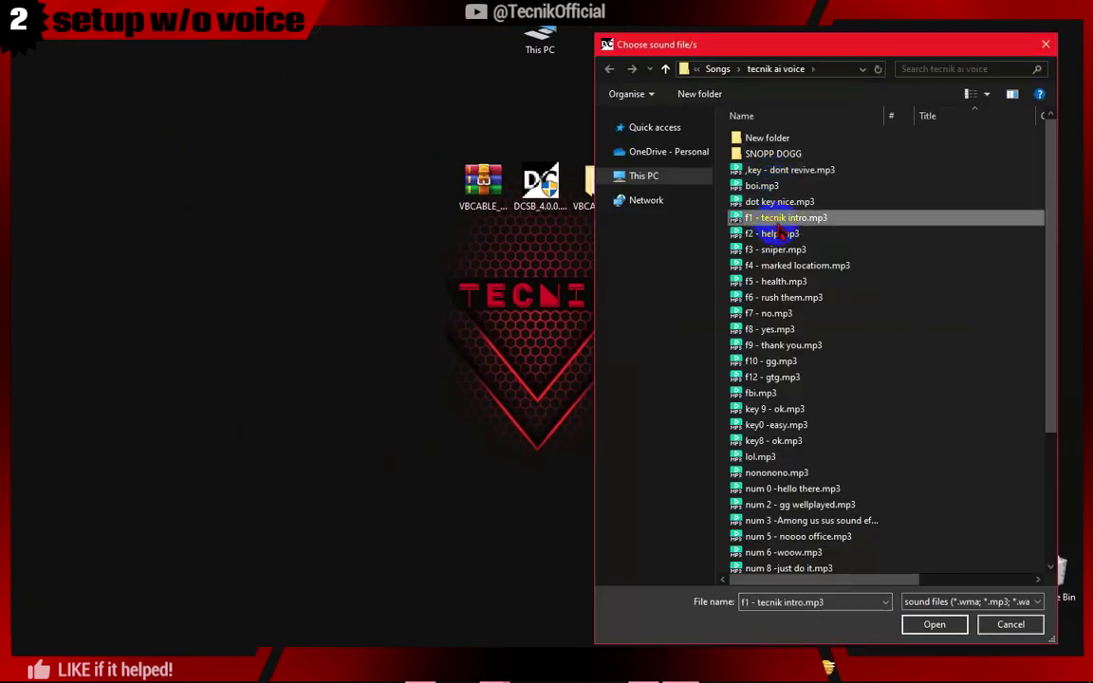
pyautogui.click(925, 627)
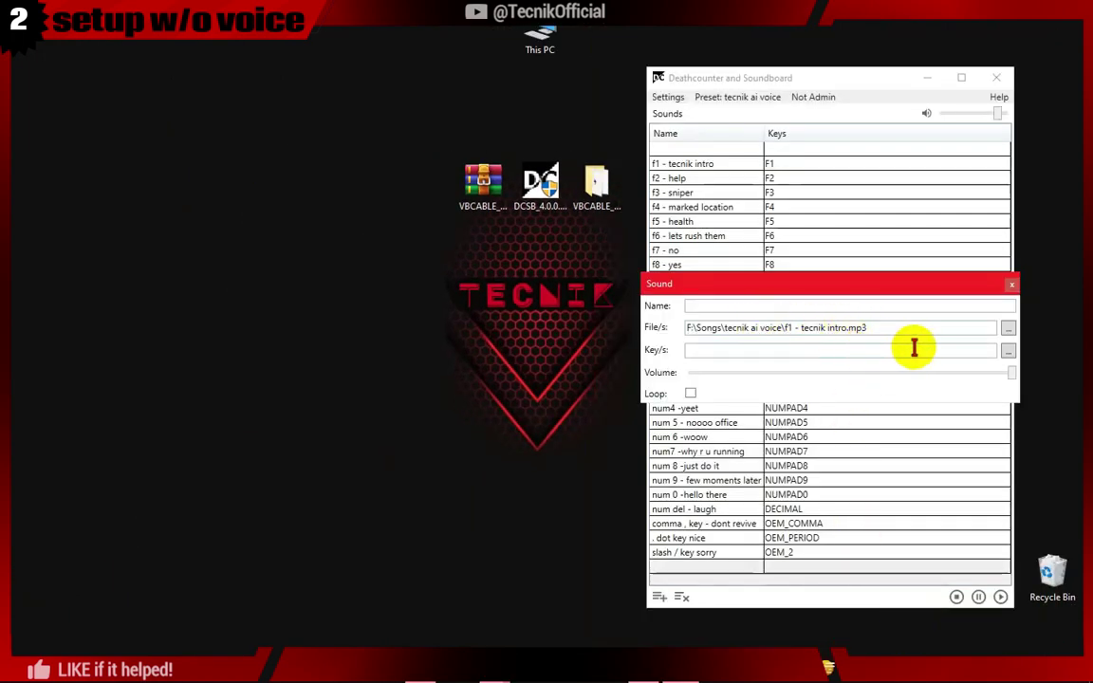
pyautogui.click(1007, 351)
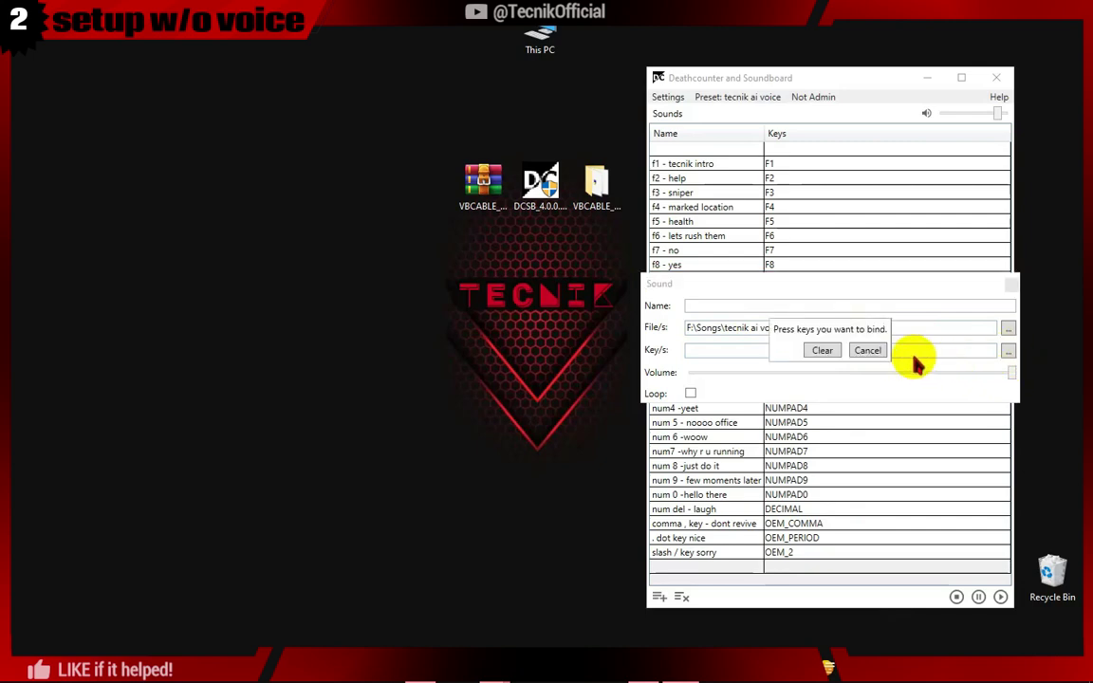
pyautogui.click(778, 365)
pyautogui.write('INTRO')
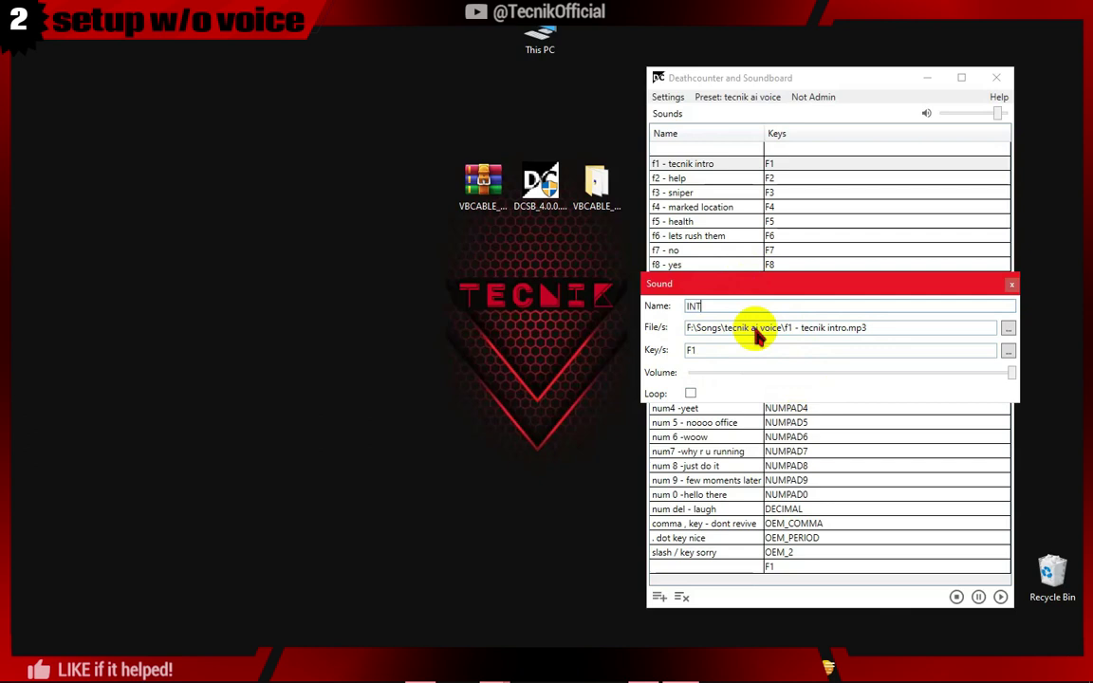
pyautogui.click(1012, 283)
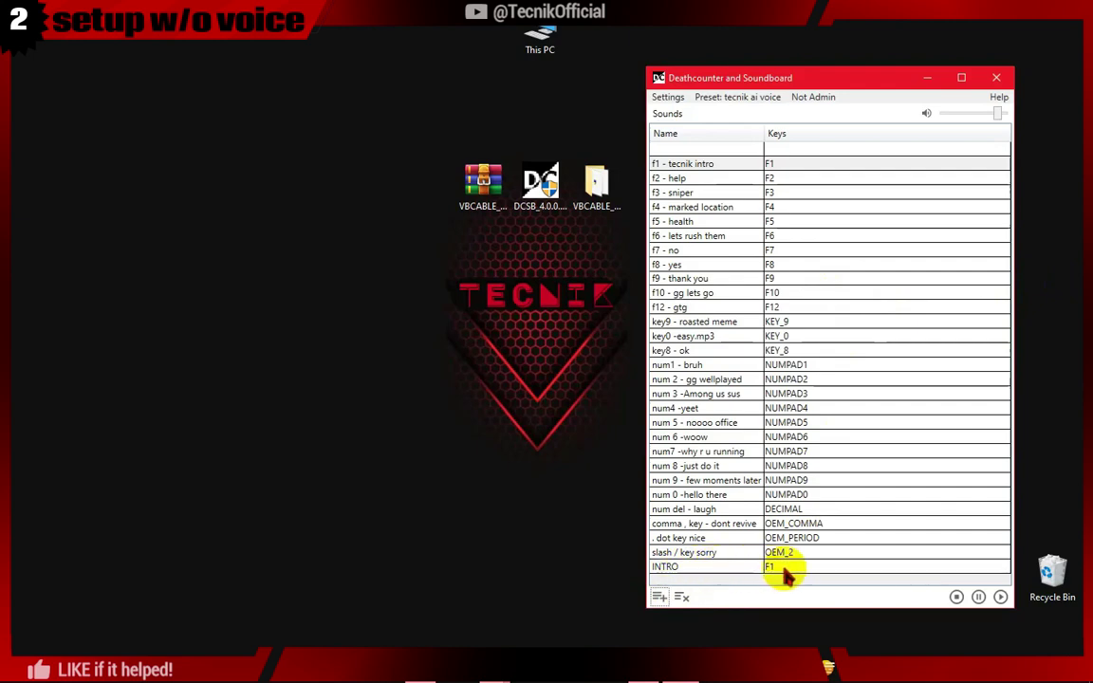
pyautogui.click(733, 569)
# Review the INTRO sound's edit details, then remove INTRO from the list
pyautogui.rightClick(735, 571)
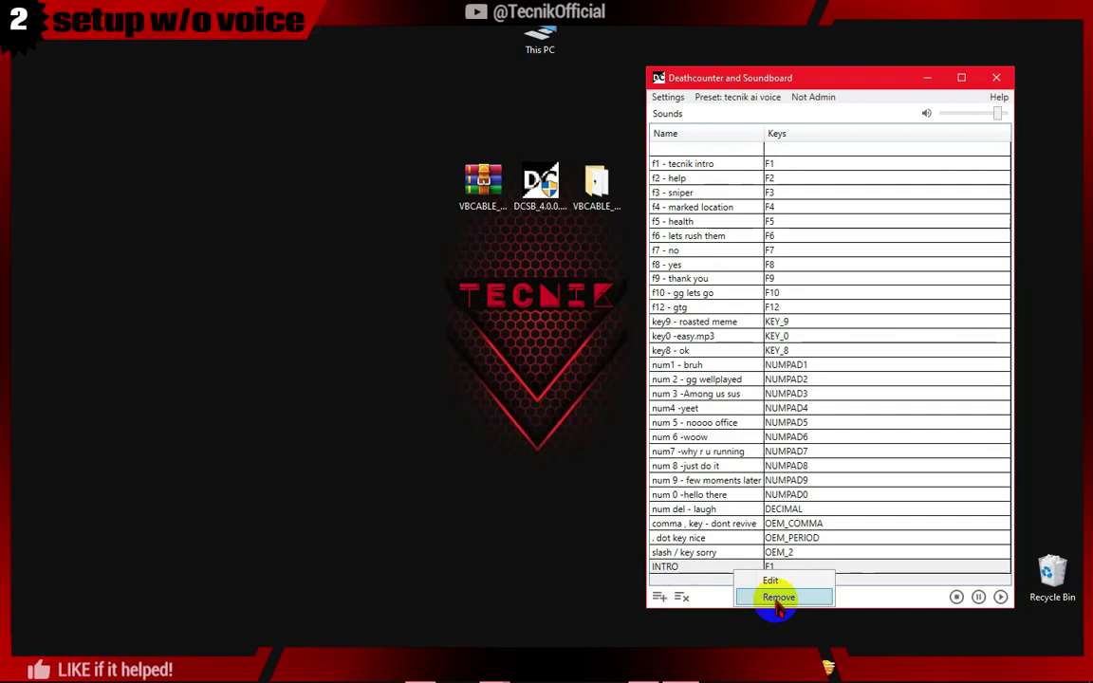
pyautogui.click(772, 581)
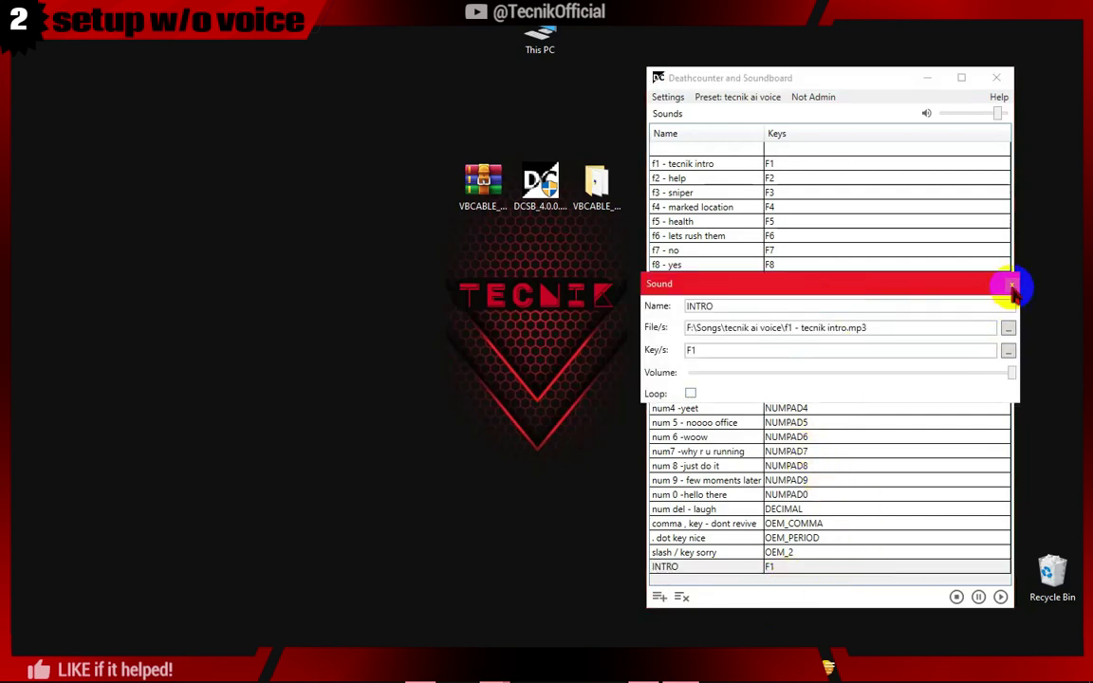
pyautogui.click(1008, 284)
pyautogui.rightClick(742, 571)
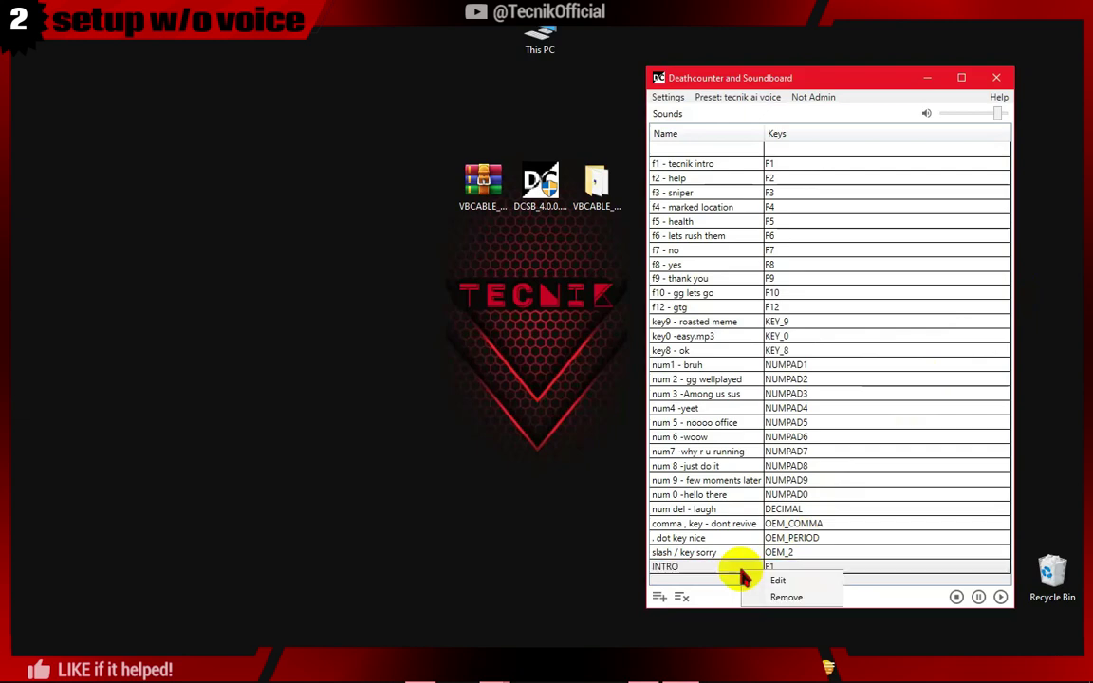
pyautogui.click(786, 600)
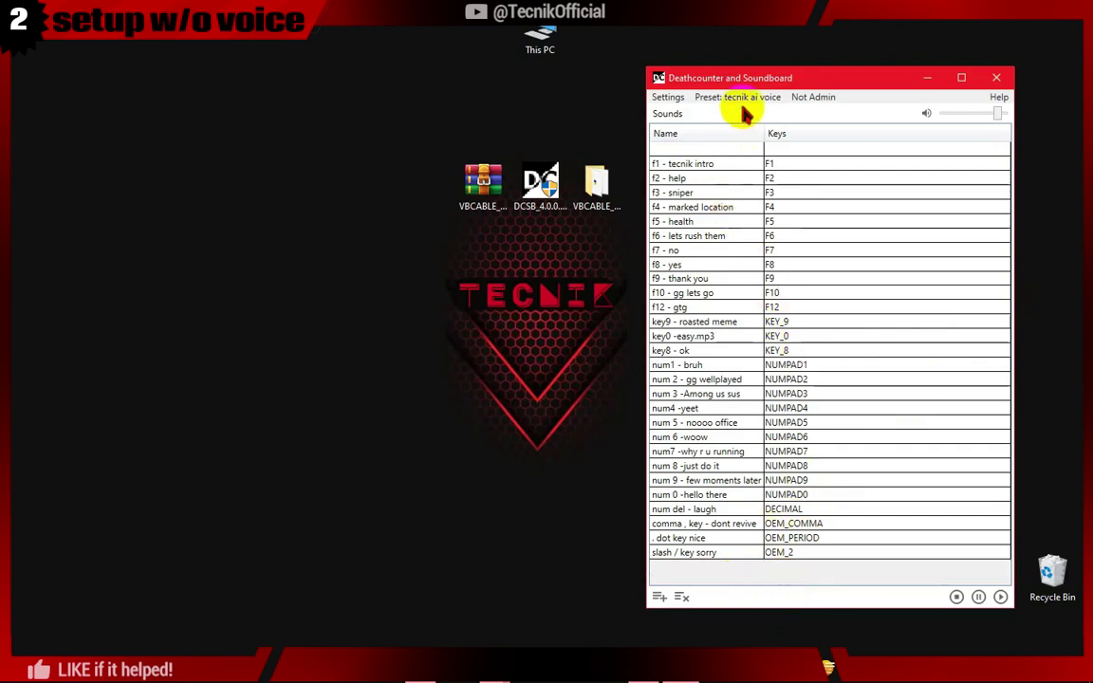
# Check that DCSB outputs to CABLE Input first and Headphones second
pyautogui.click(667, 98)
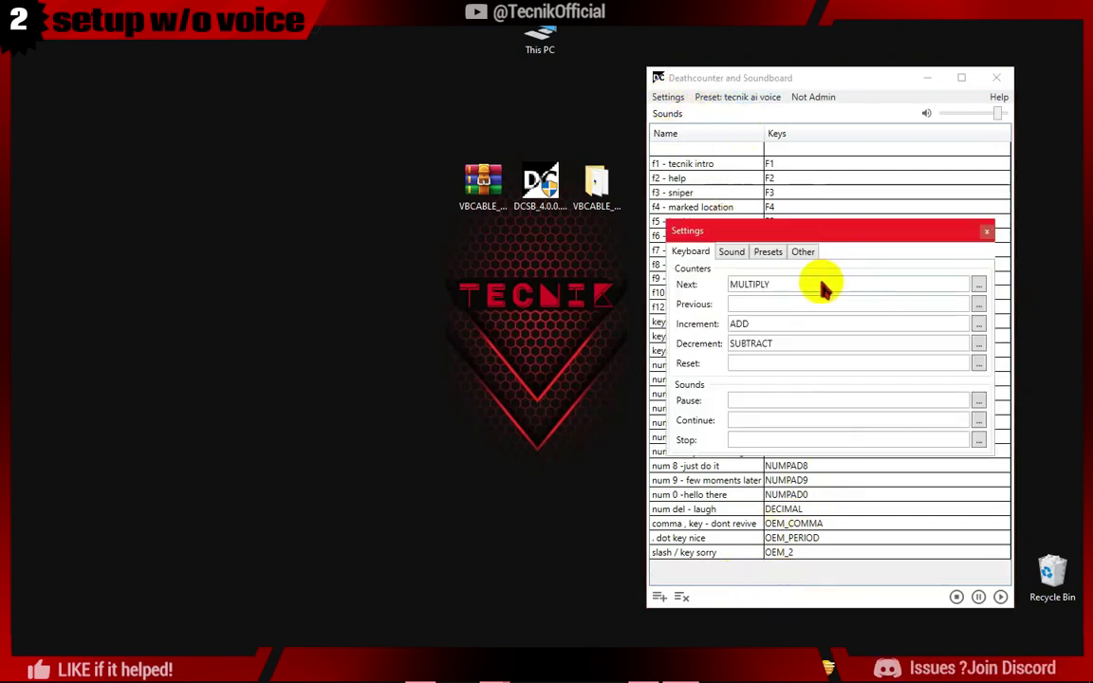
pyautogui.click(765, 263)
pyautogui.click(730, 253)
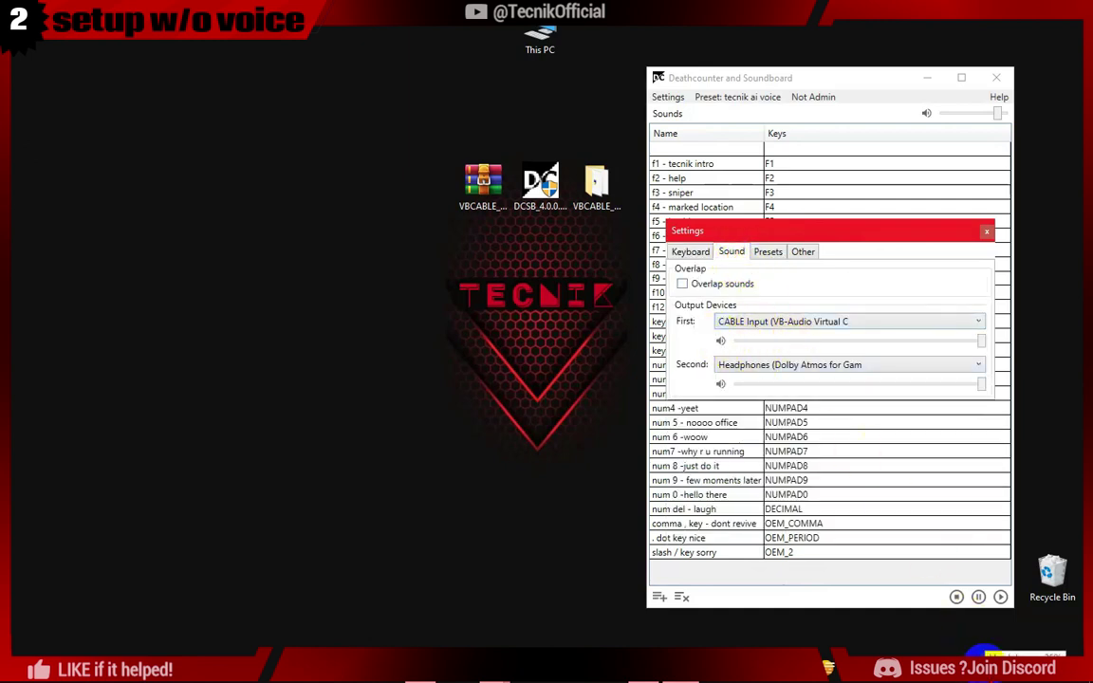
# Open the Windows Sound control panel from the taskbar speaker icon
pyautogui.rightClick(986, 656)
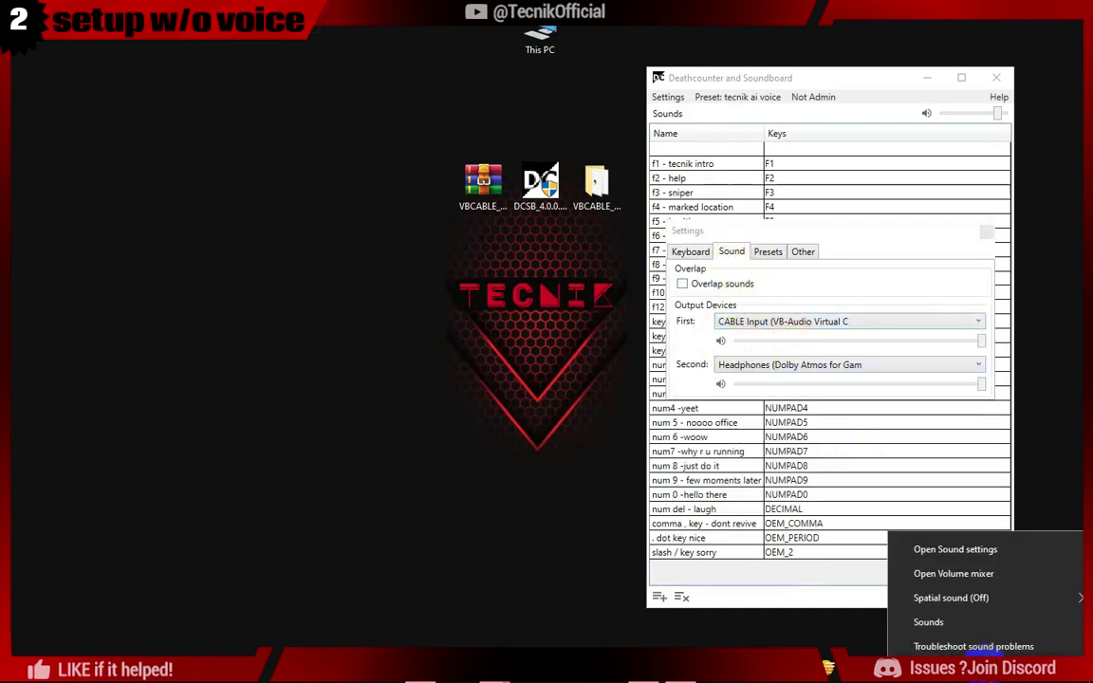
pyautogui.click(925, 624)
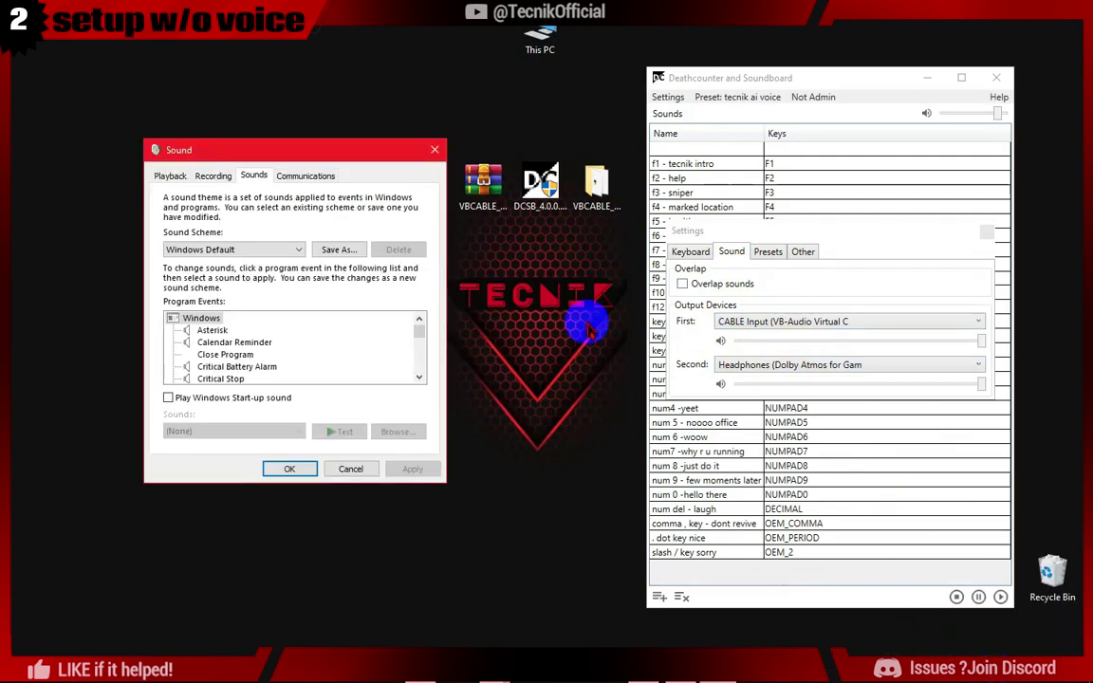
pyautogui.click(436, 146)
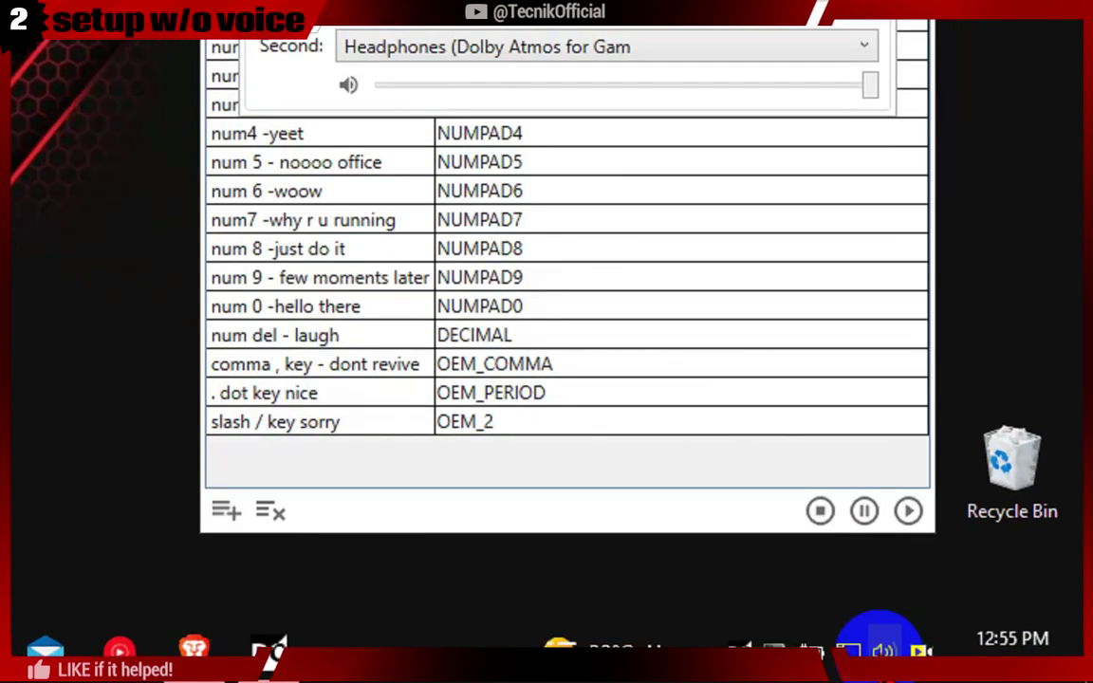
pyautogui.rightClick(882, 649)
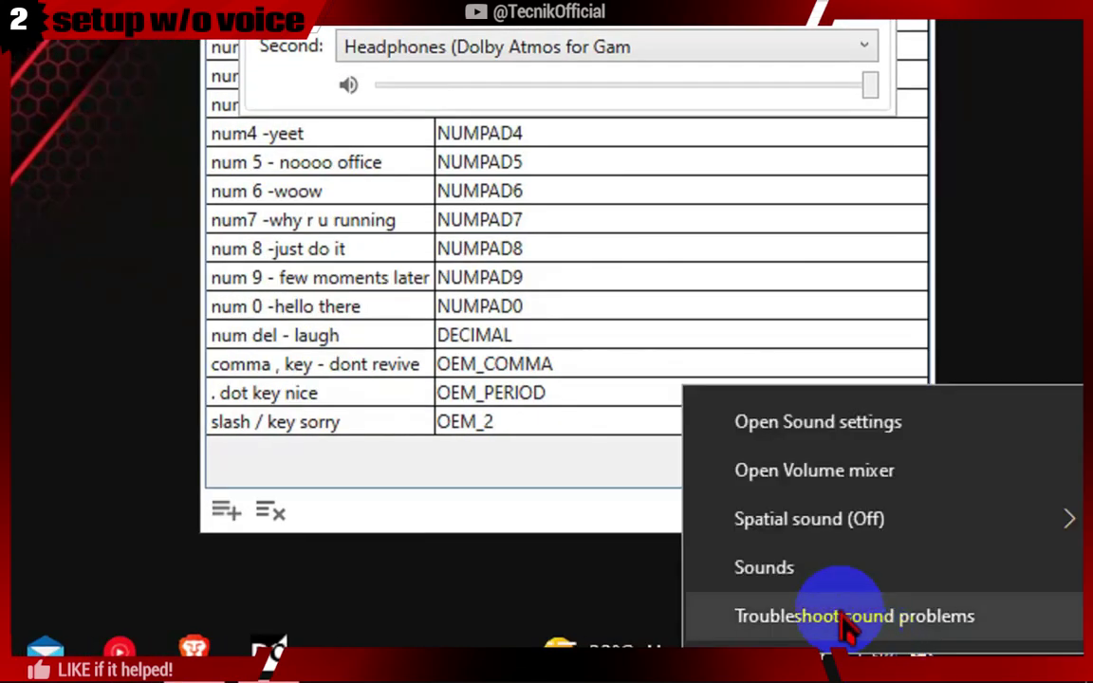
pyautogui.click(770, 569)
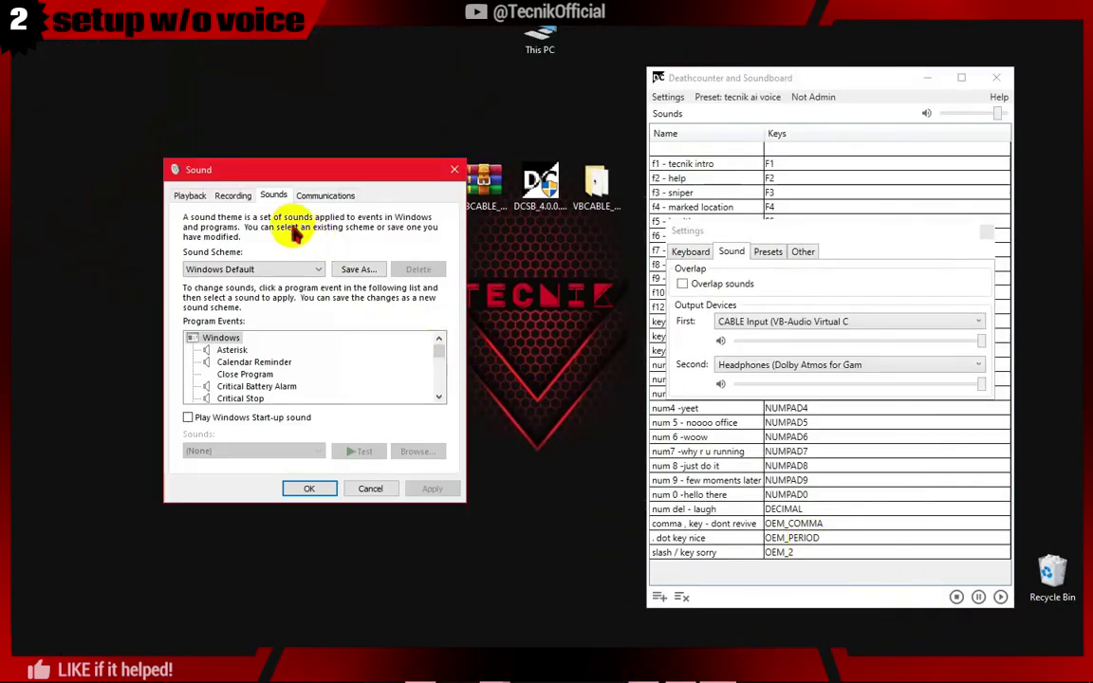
# Make CABLE Output the default communication device in the Recording devices list
pyautogui.click(232, 195)
pyautogui.moveTo(264, 170); pyautogui.dragTo(375, 204)
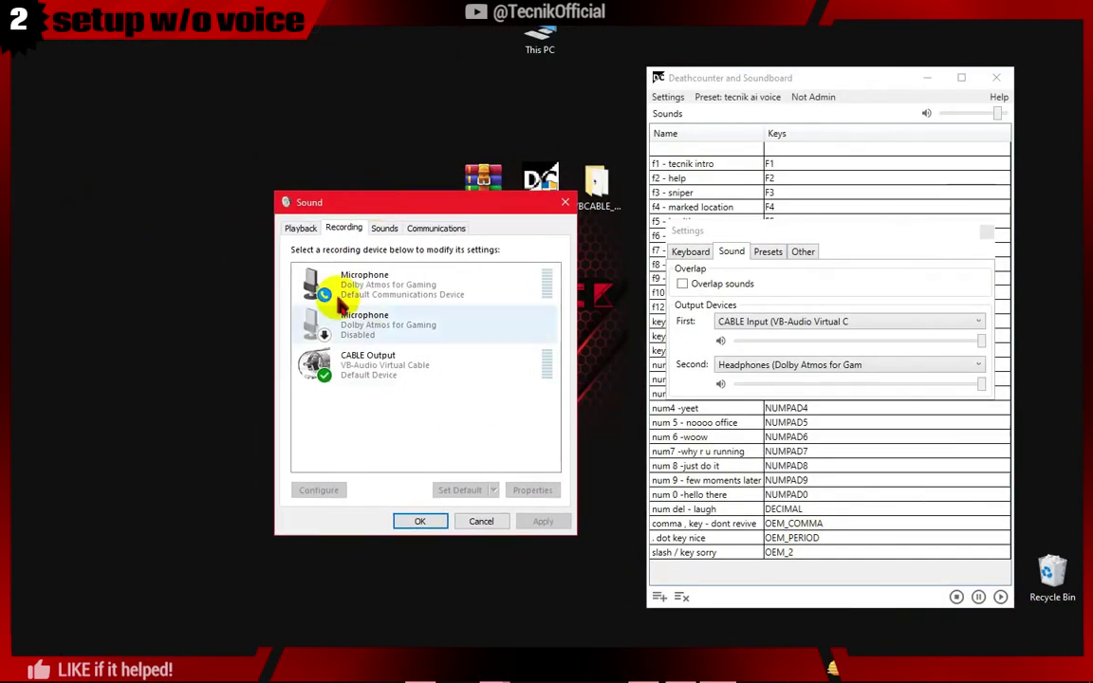
pyautogui.click(301, 228)
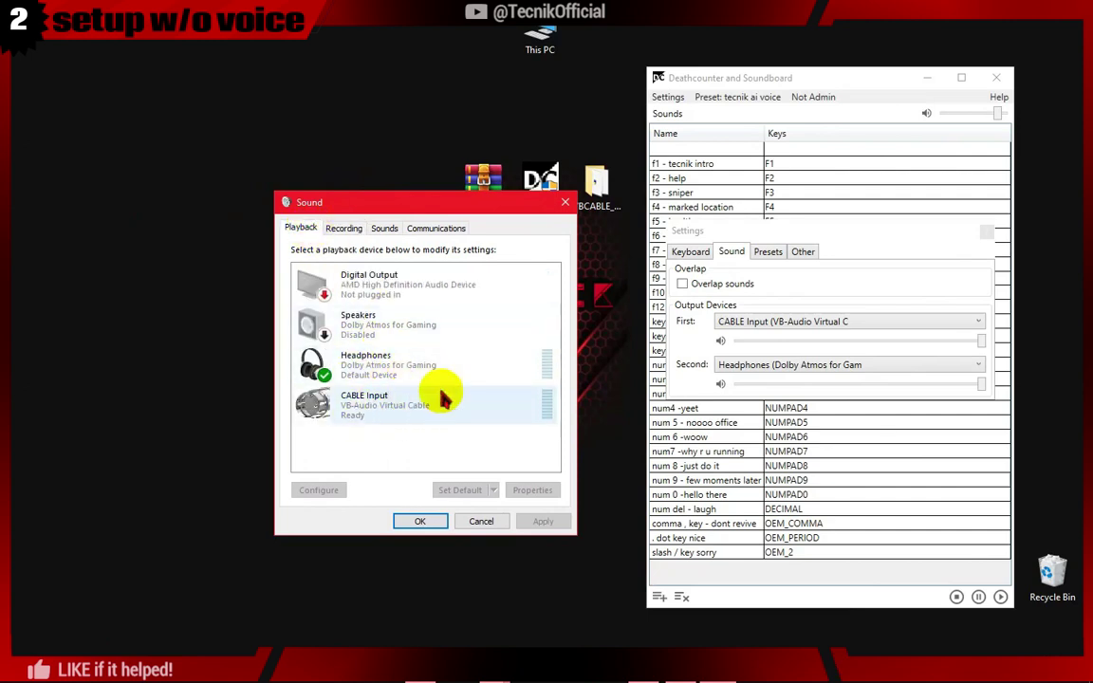
pyautogui.click(344, 228)
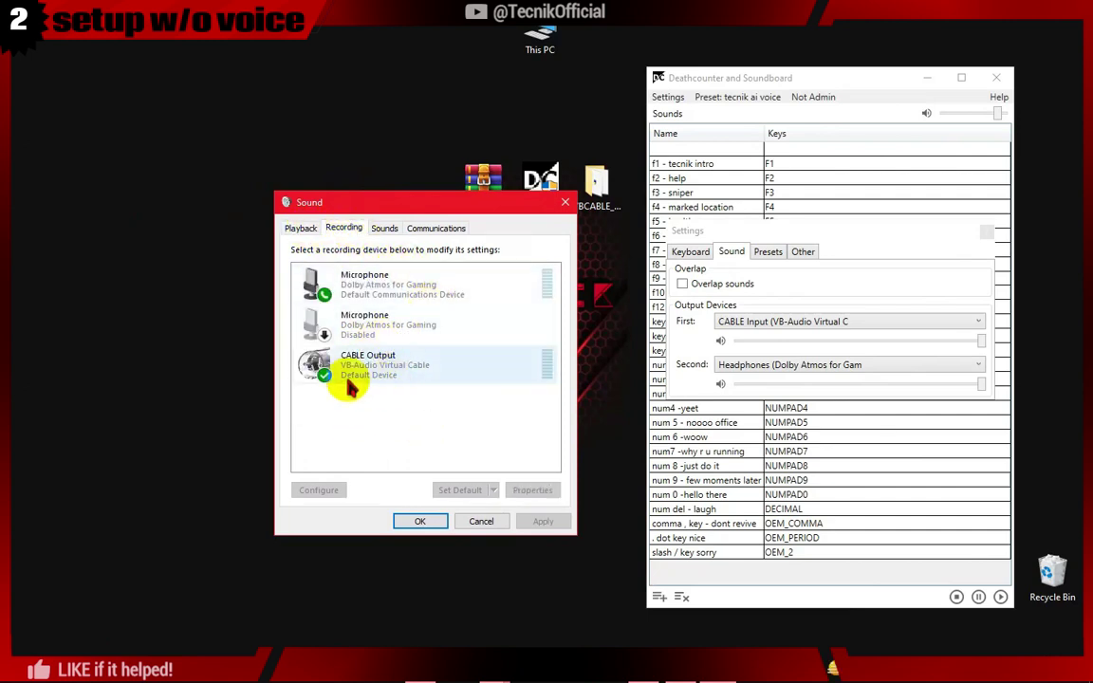
pyautogui.click(378, 381)
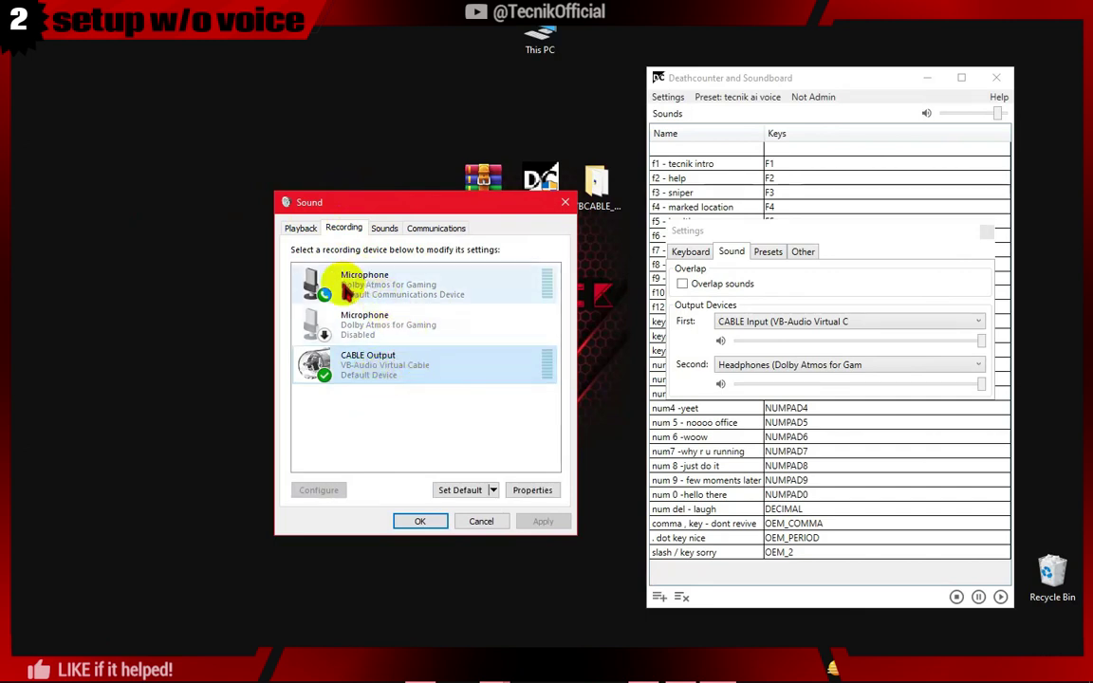
pyautogui.rightClick(371, 377)
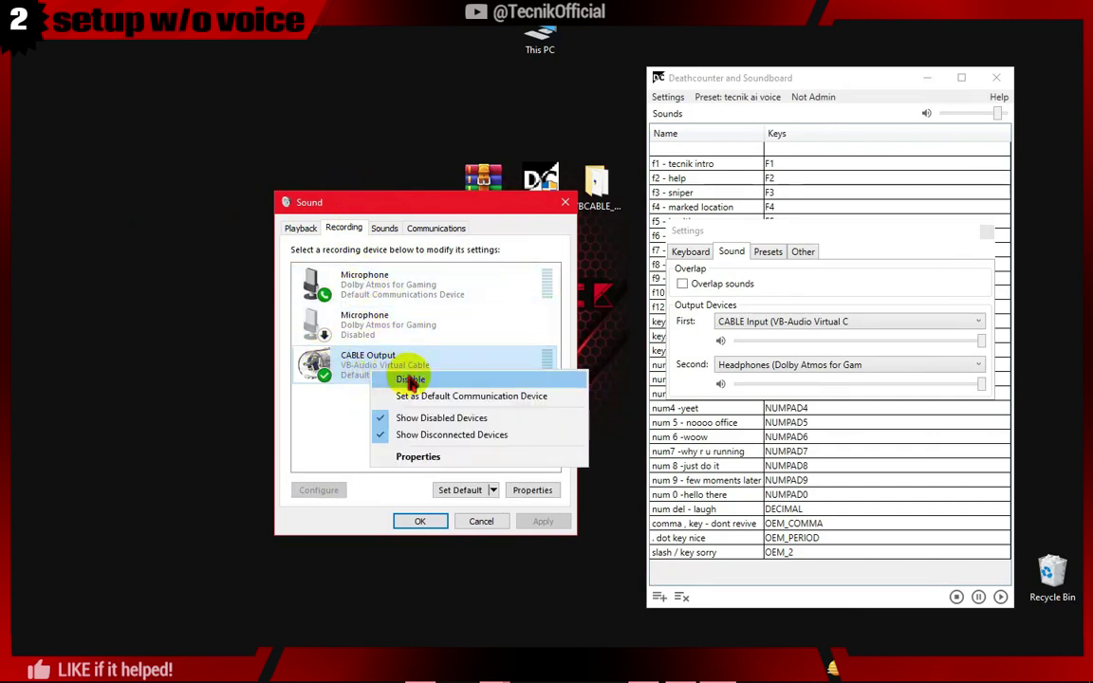
pyautogui.click(438, 397)
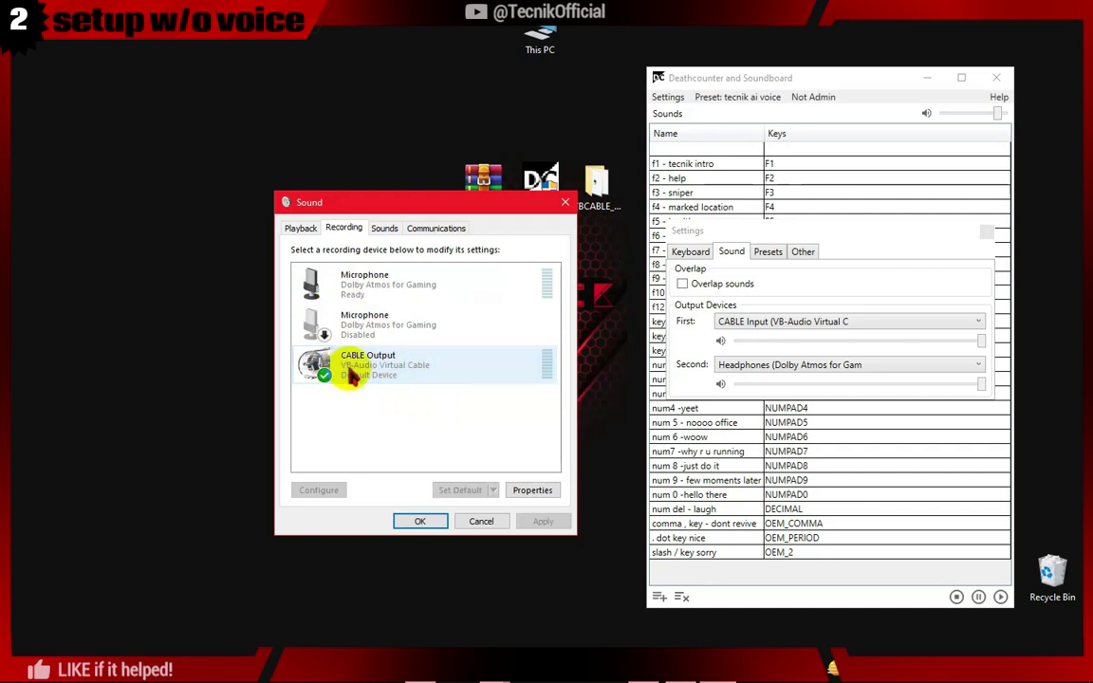
pyautogui.click(313, 284)
pyautogui.click(372, 375)
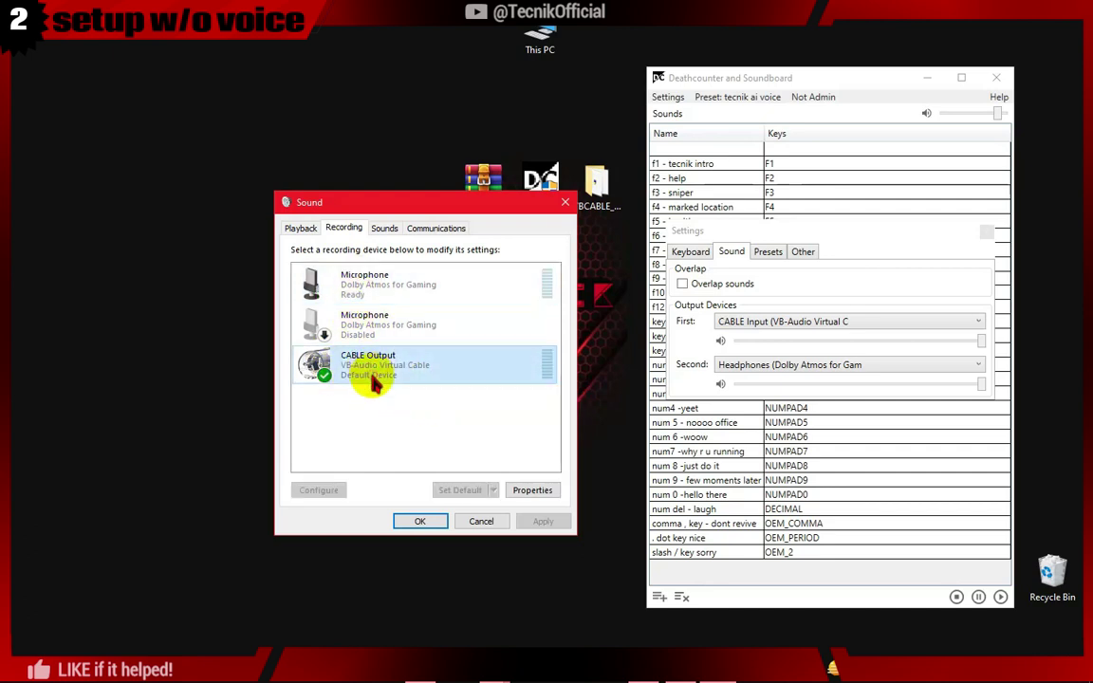
# Review CABLE Output's Advanced, Levels and Listen tabs without changing anything, then close it
pyautogui.click(528, 490)
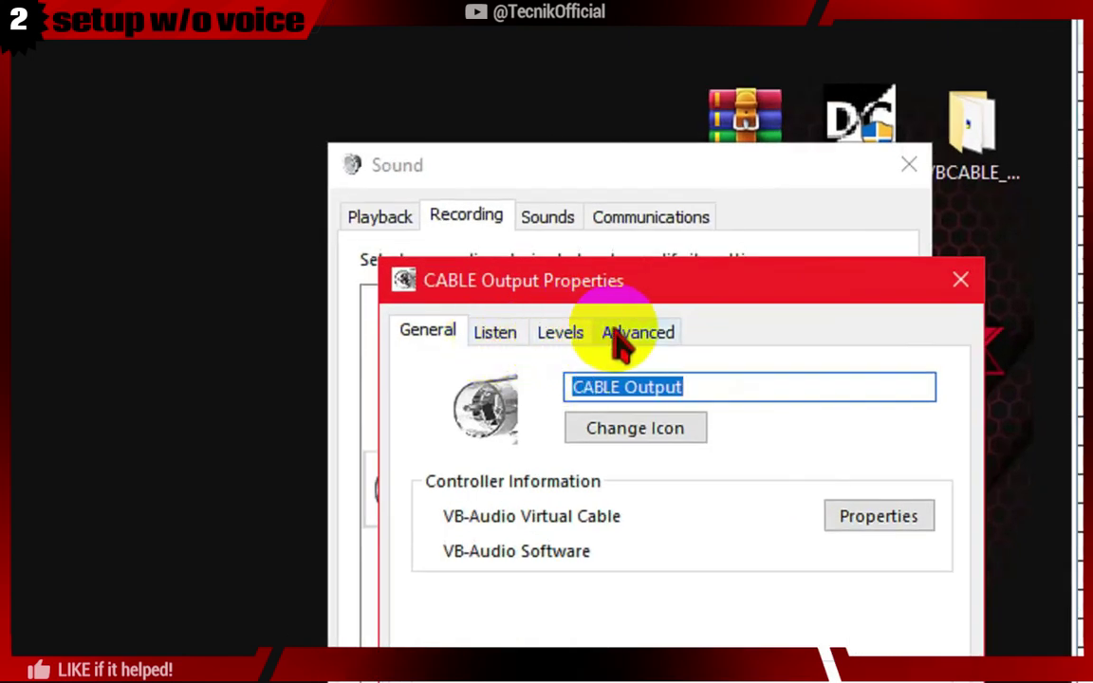
pyautogui.click(615, 340)
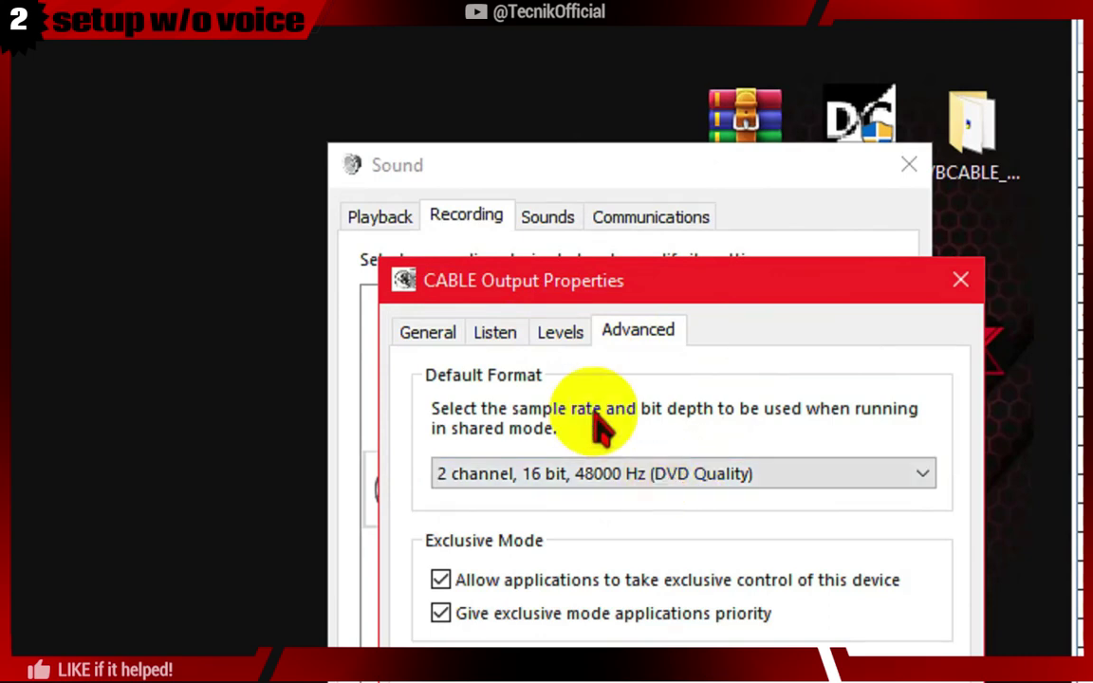
pyautogui.click(558, 347)
pyautogui.click(491, 337)
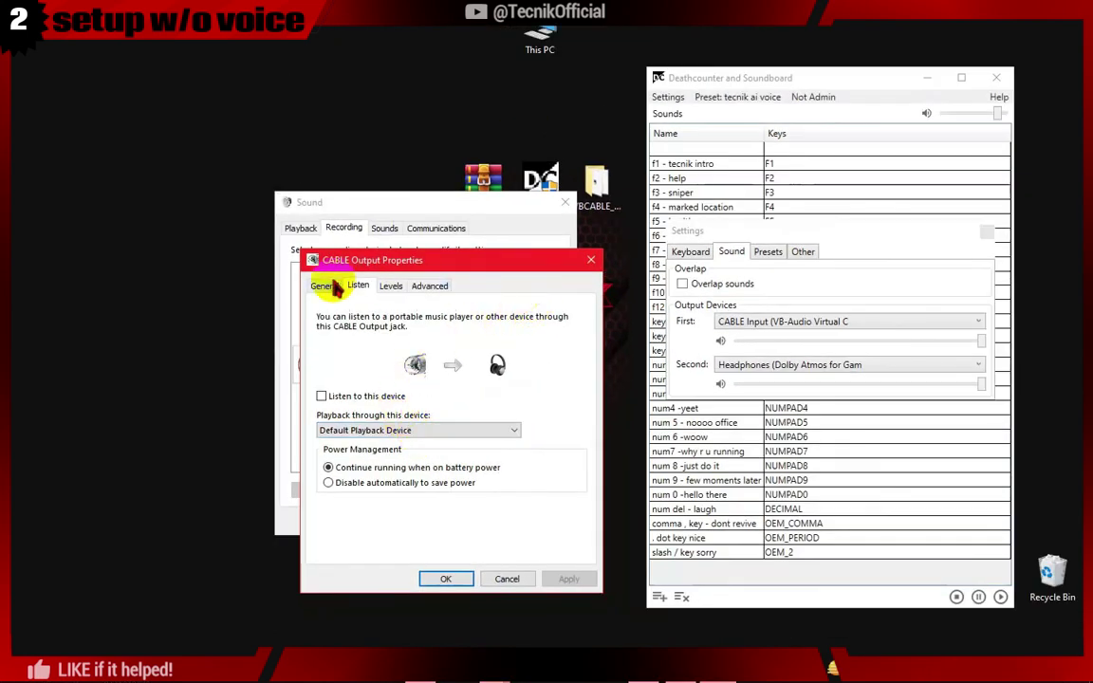
pyautogui.click(327, 286)
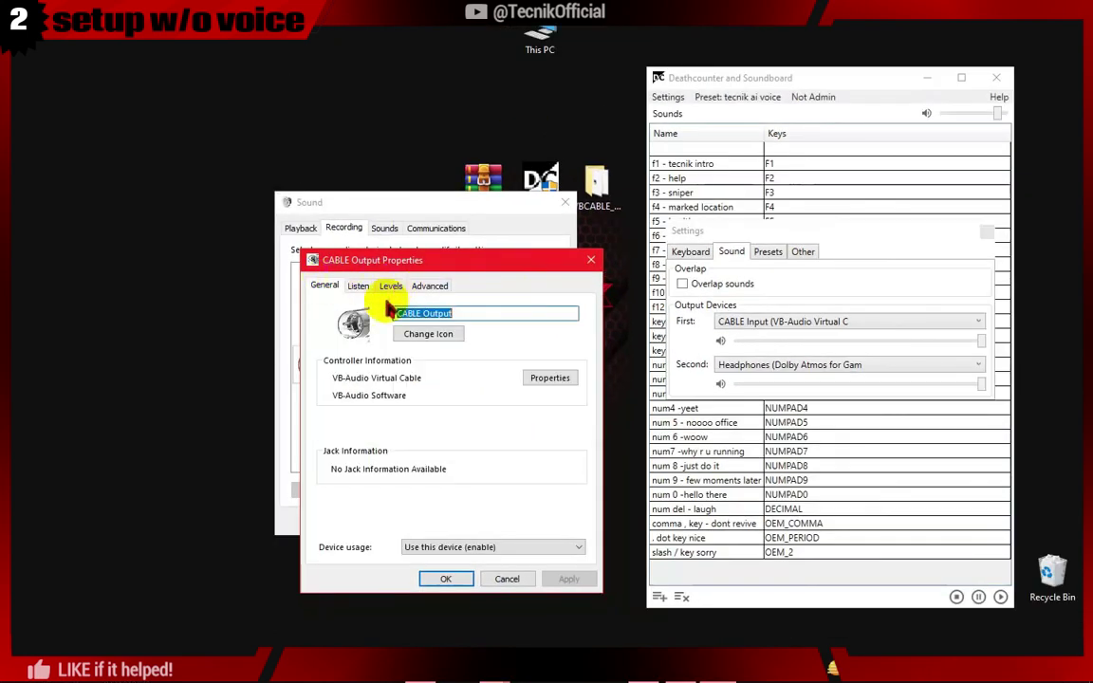
pyautogui.click(446, 579)
# Inspect CABLE Input's Advanced, Spatial sound and Levels tabs, then close it and the Sound window
pyautogui.click(302, 229)
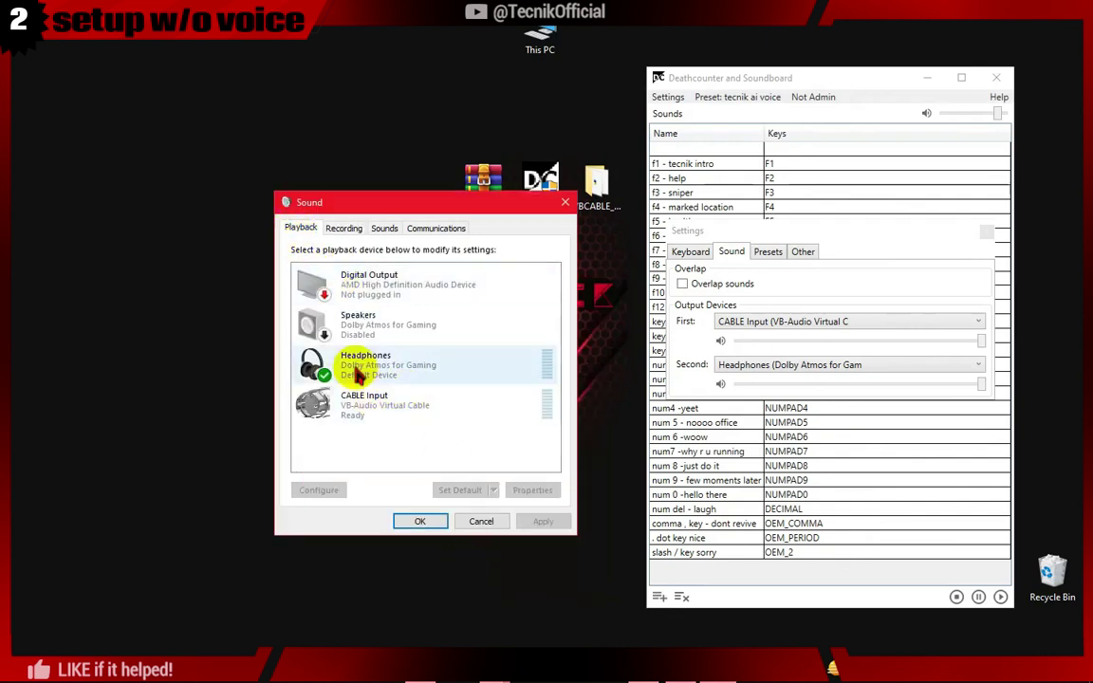
pyautogui.click(378, 406)
pyautogui.rightClick(377, 406)
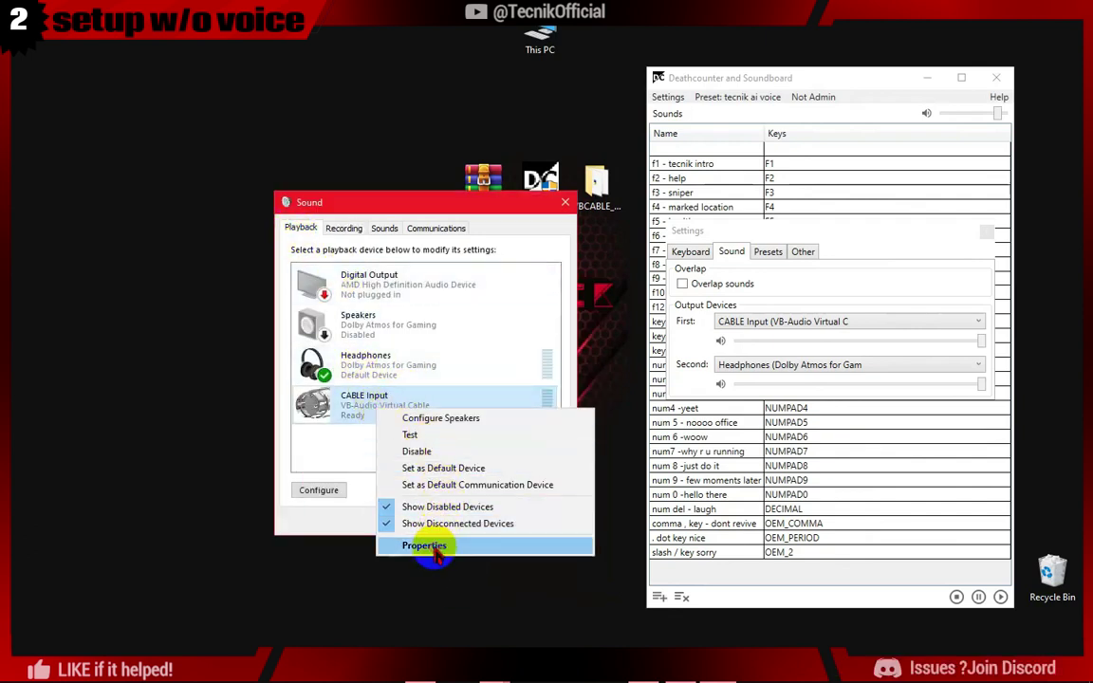
pyautogui.click(436, 554)
pyautogui.click(411, 289)
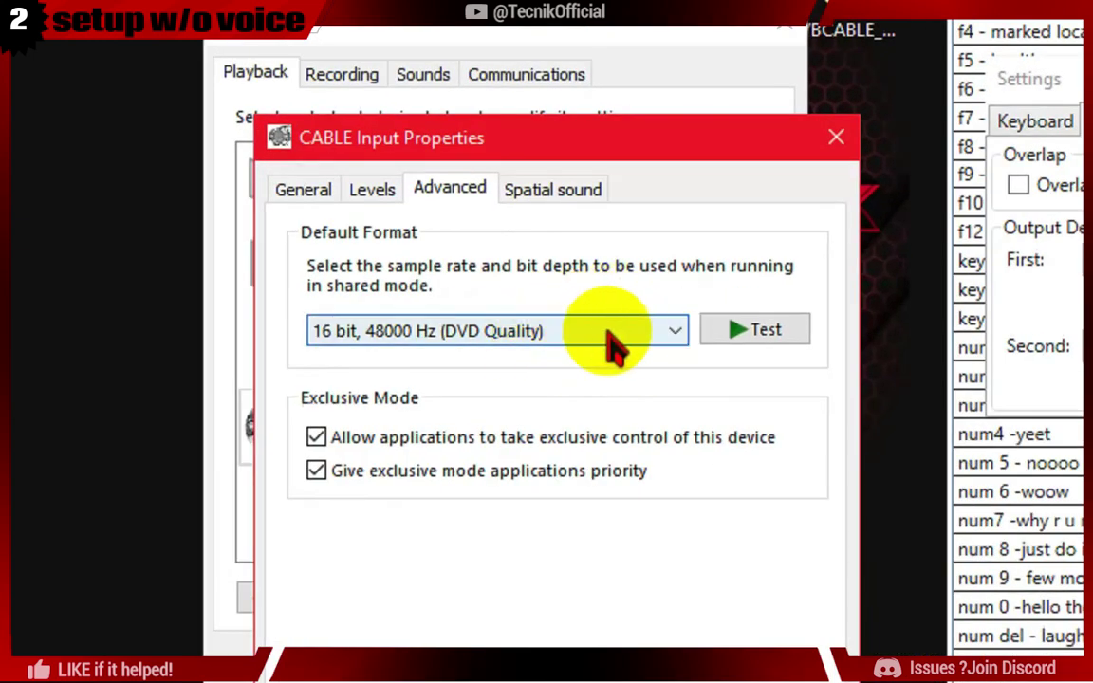
pyautogui.click(558, 195)
pyautogui.click(310, 194)
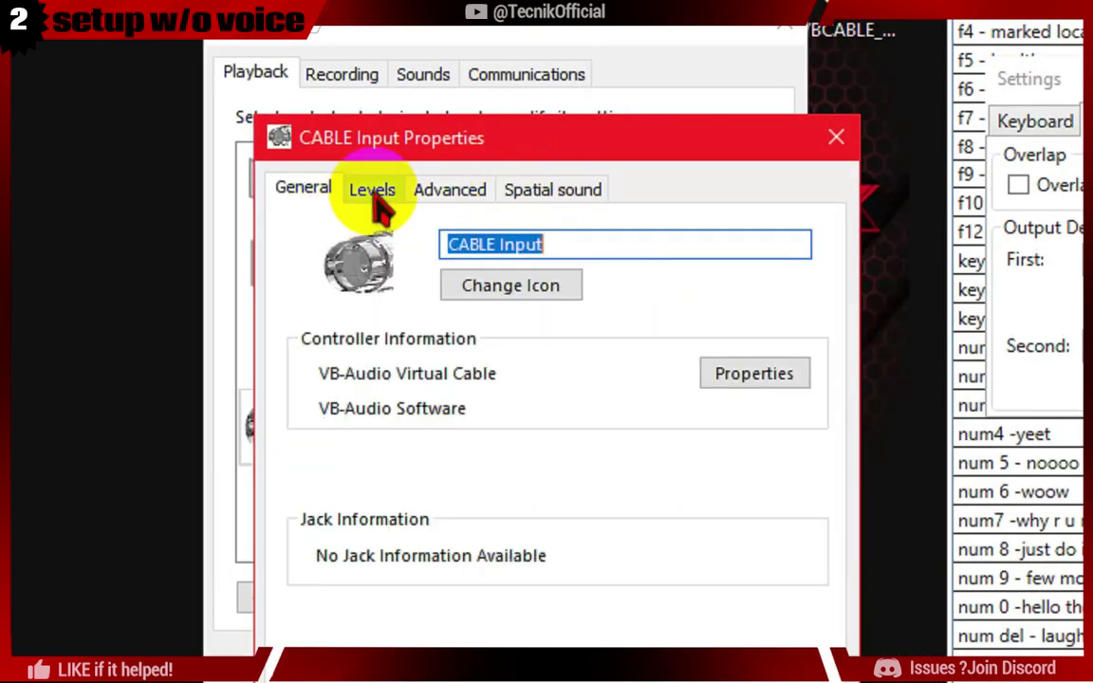
pyautogui.click(374, 197)
pyautogui.click(301, 192)
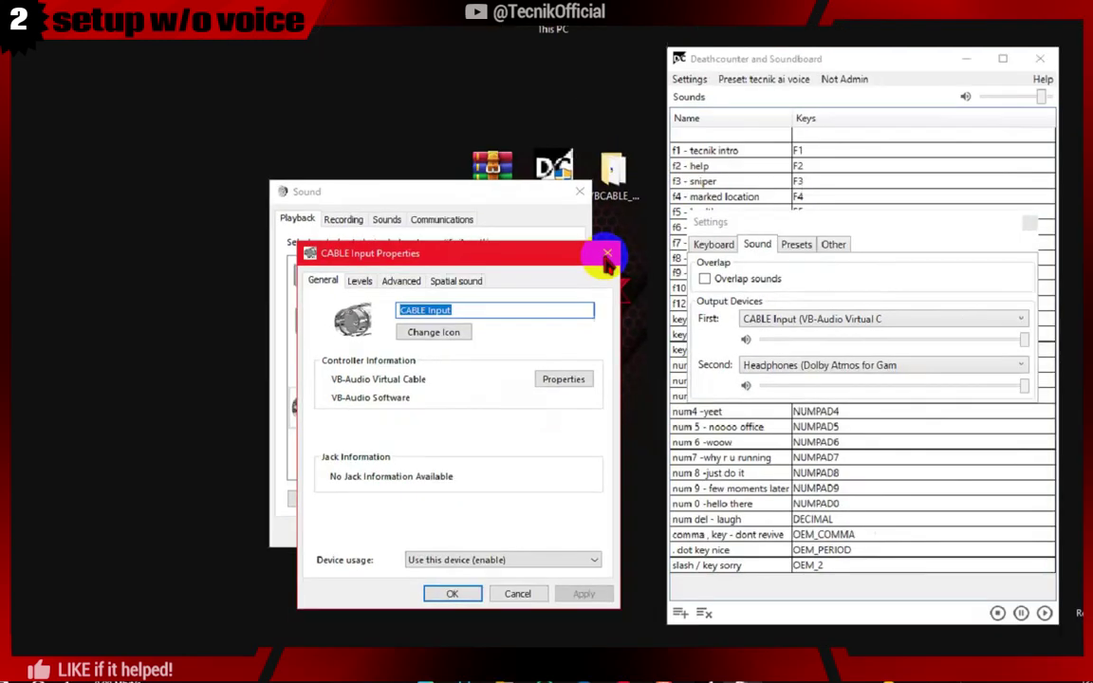
pyautogui.click(606, 252)
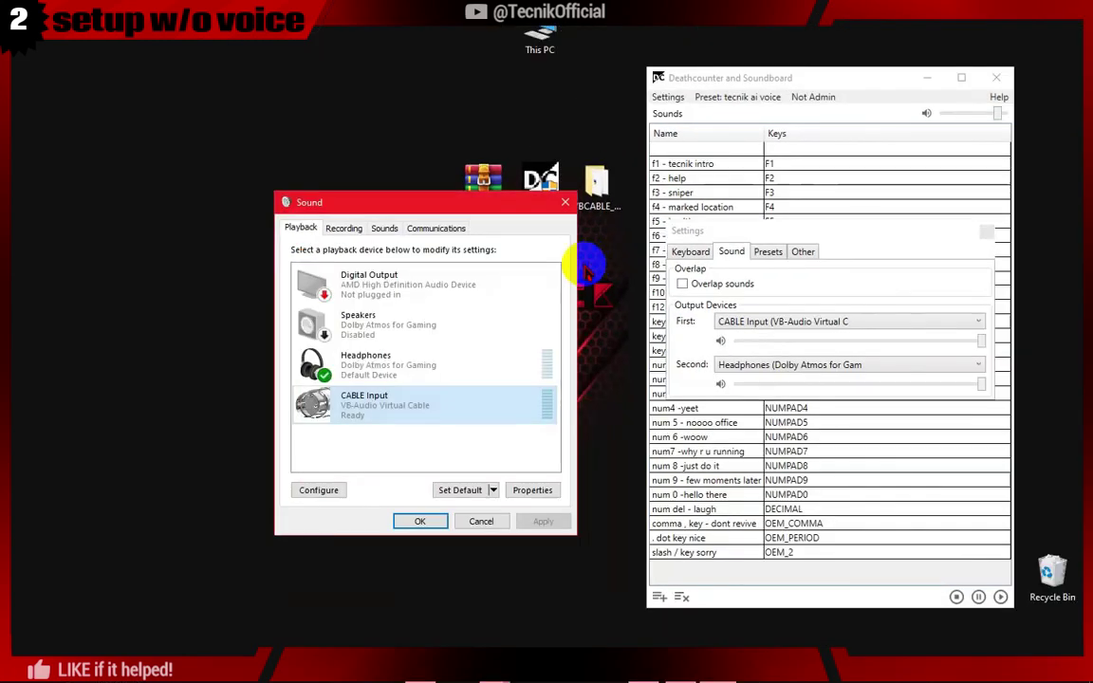
pyautogui.click(563, 202)
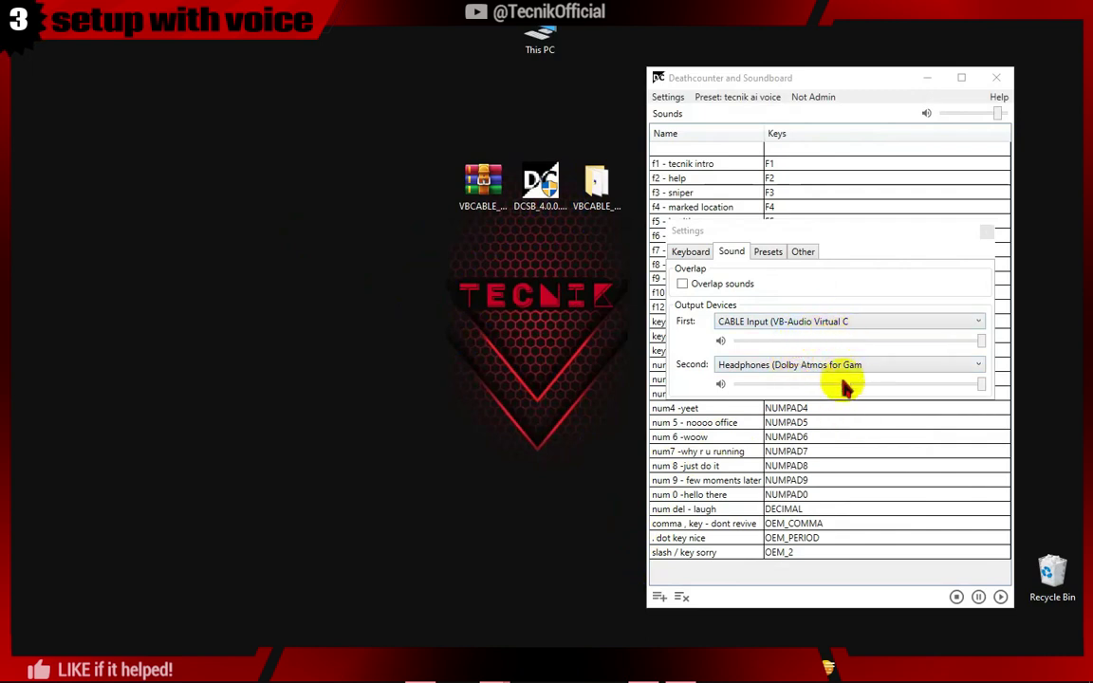
# Set the soundboard's second output device to Disabled
pyautogui.click(769, 364)
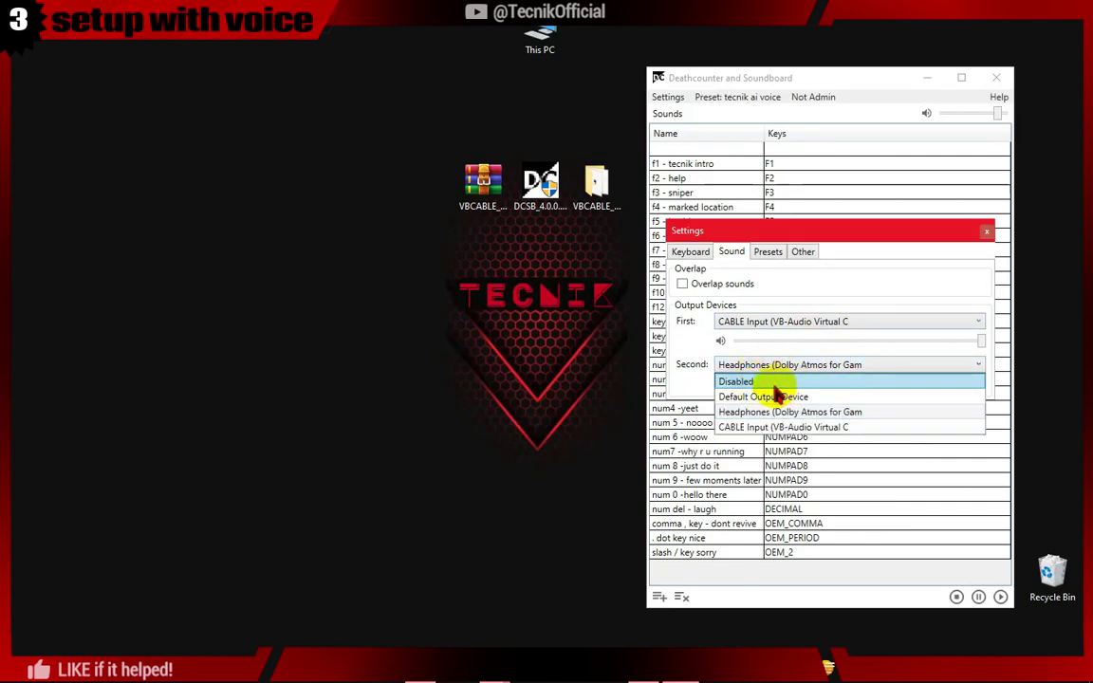
pyautogui.click(774, 383)
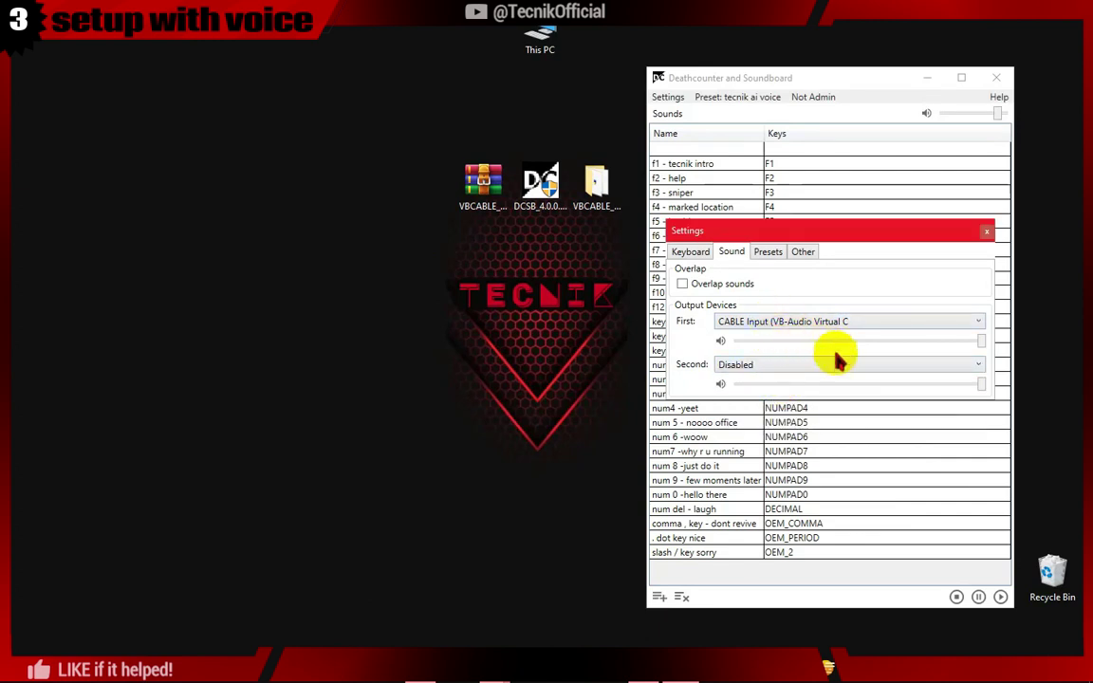
pyautogui.rightClick(995, 658)
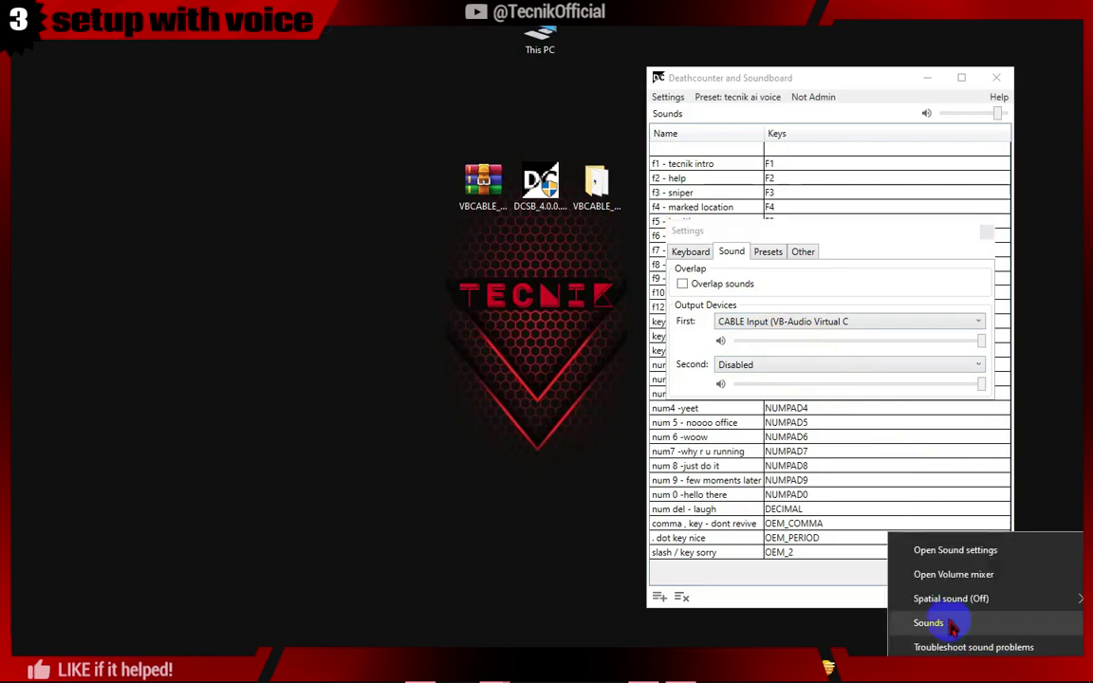
# Reopen Windows Sound on the Recording tab and bring up the first Microphone's options
pyautogui.click(893, 606)
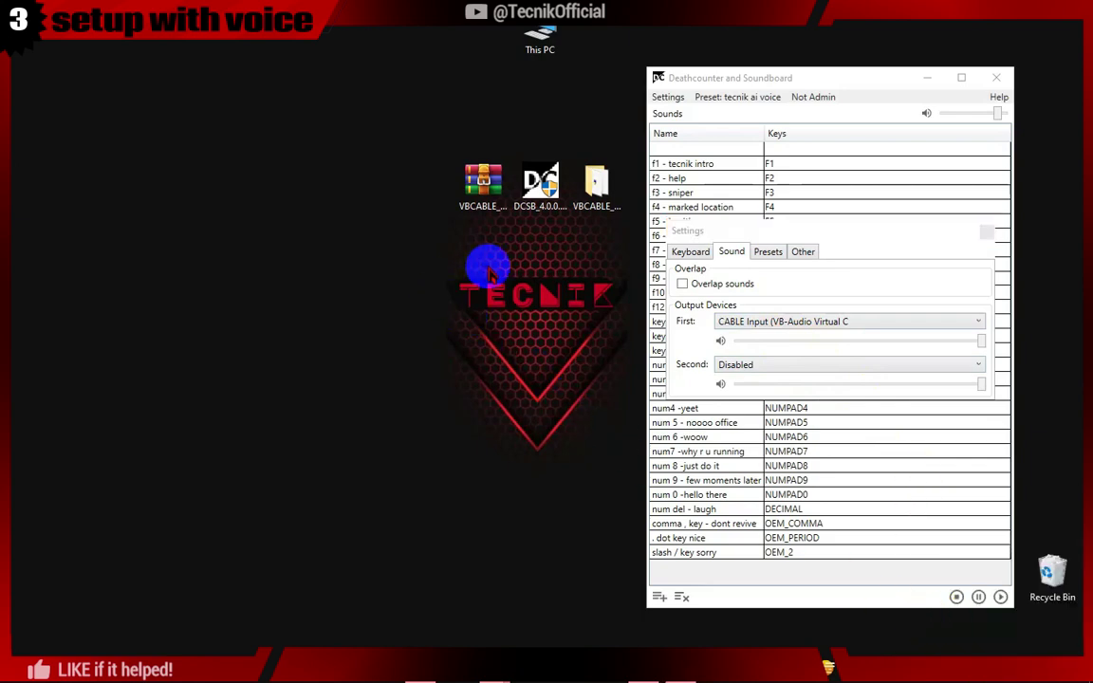
pyautogui.moveTo(122, 41)
pyautogui.mouseDown()
pyautogui.moveTo(236, 121)
pyautogui.moveTo(261, 163)
pyautogui.moveTo(242, 176)
pyautogui.mouseUp()
pyautogui.click(208, 193)
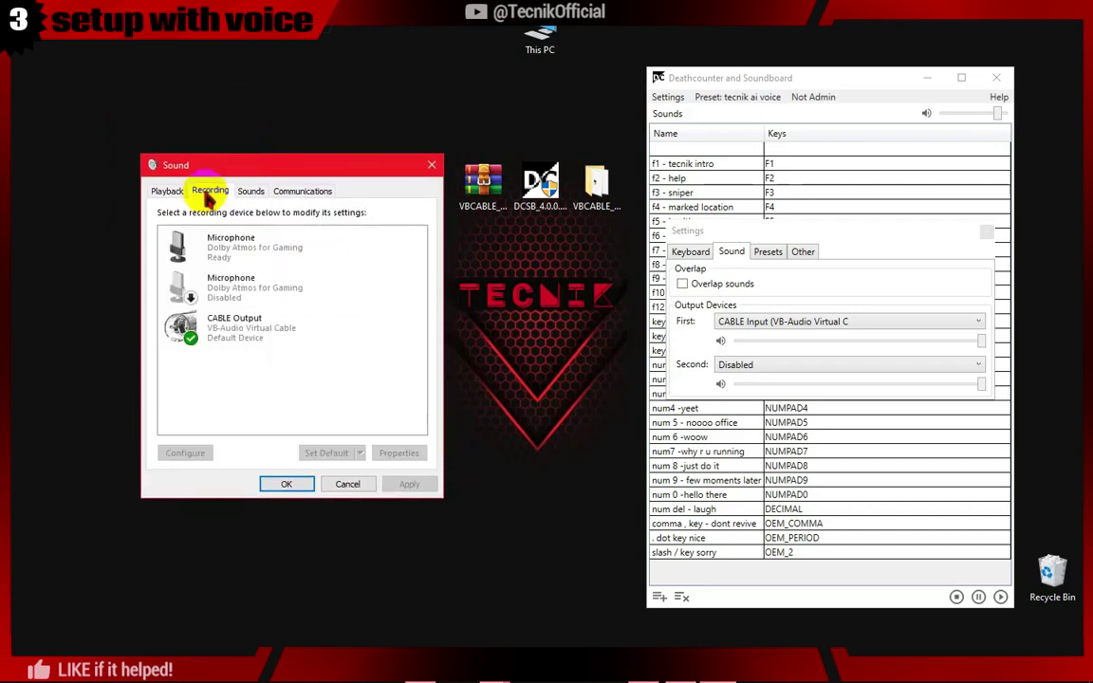
pyautogui.click(227, 249)
pyautogui.rightClick(230, 250)
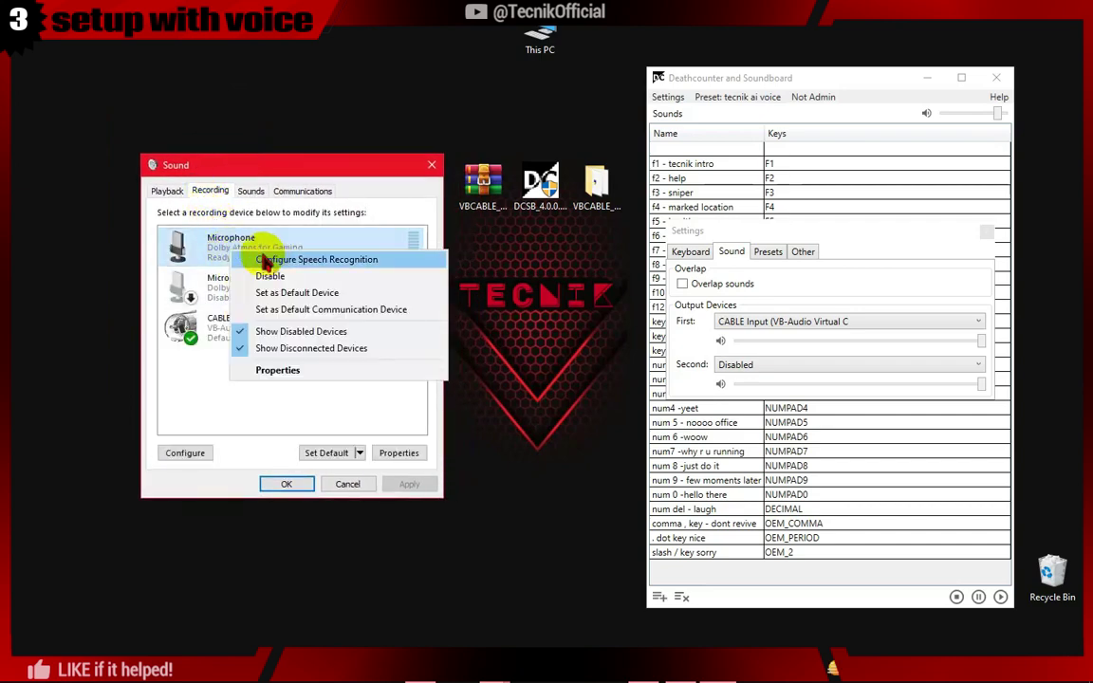
# Make the first Microphone listen through CABLE Input (VB-Audio Virtual Cable) and apply
pyautogui.click(280, 370)
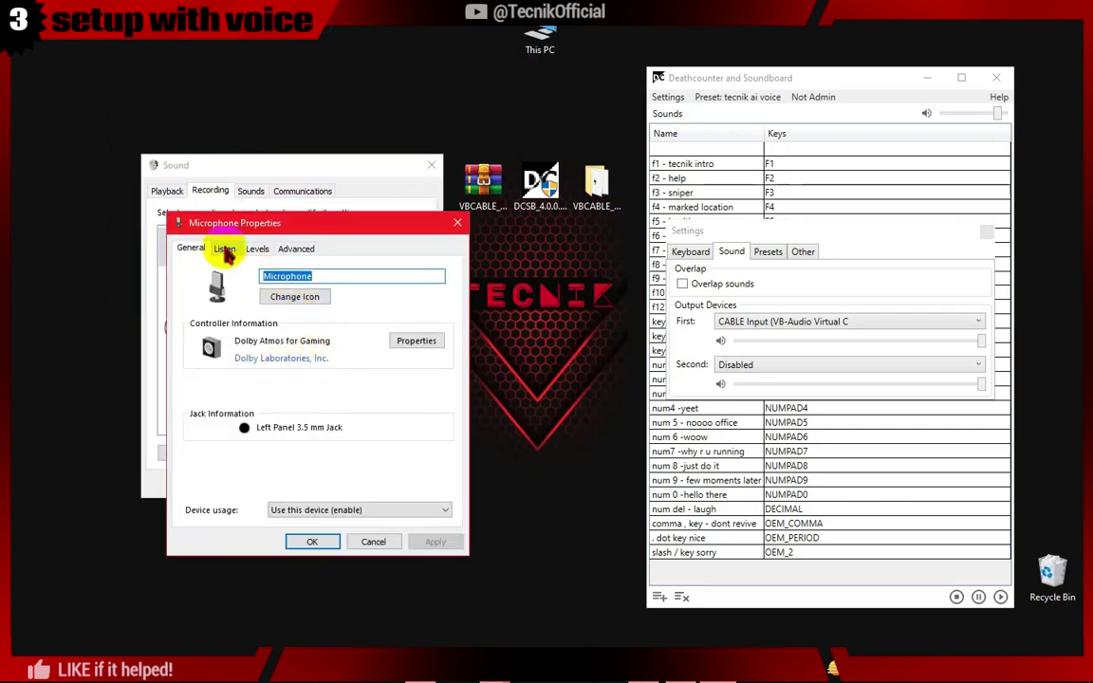
pyautogui.click(228, 251)
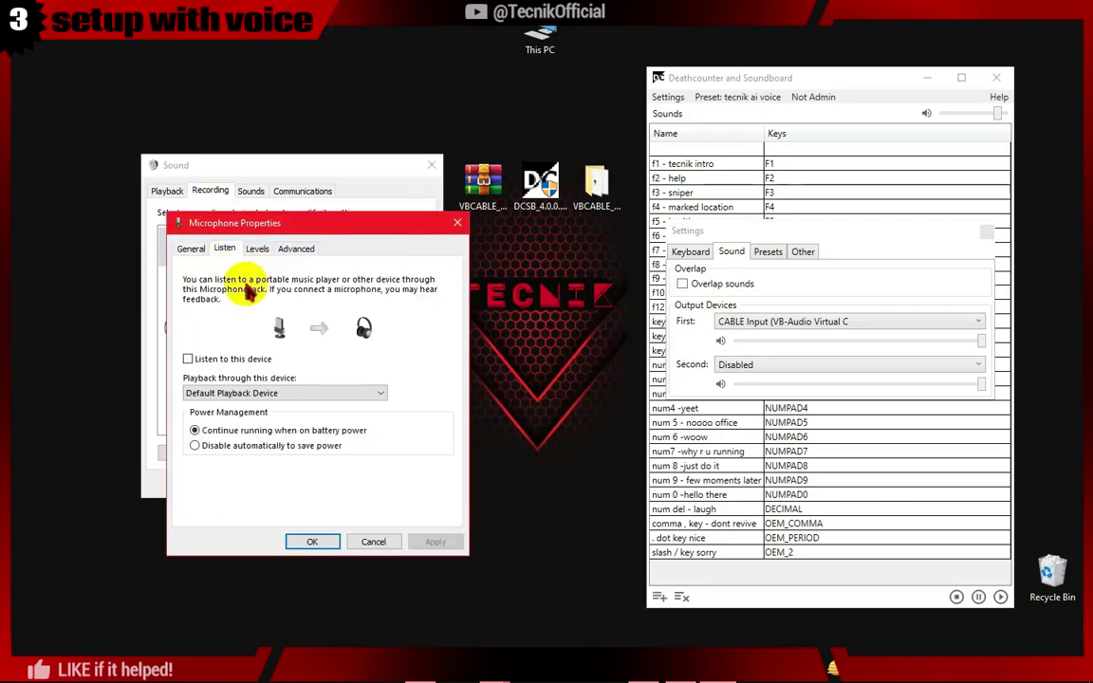
pyautogui.click(261, 393)
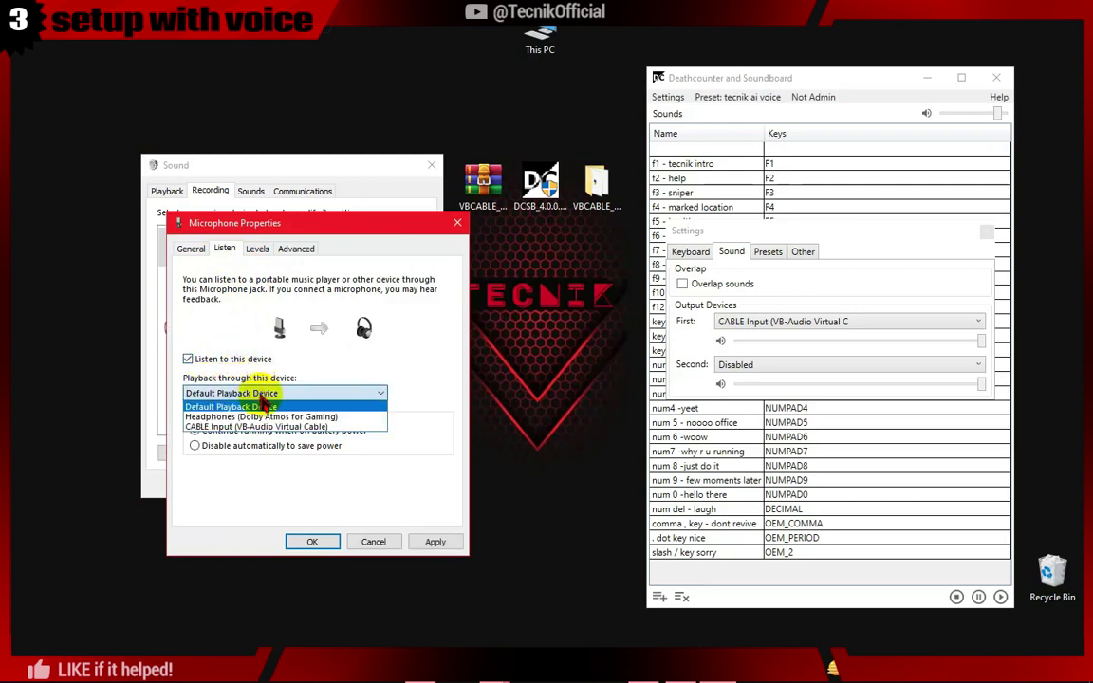
pyautogui.click(261, 422)
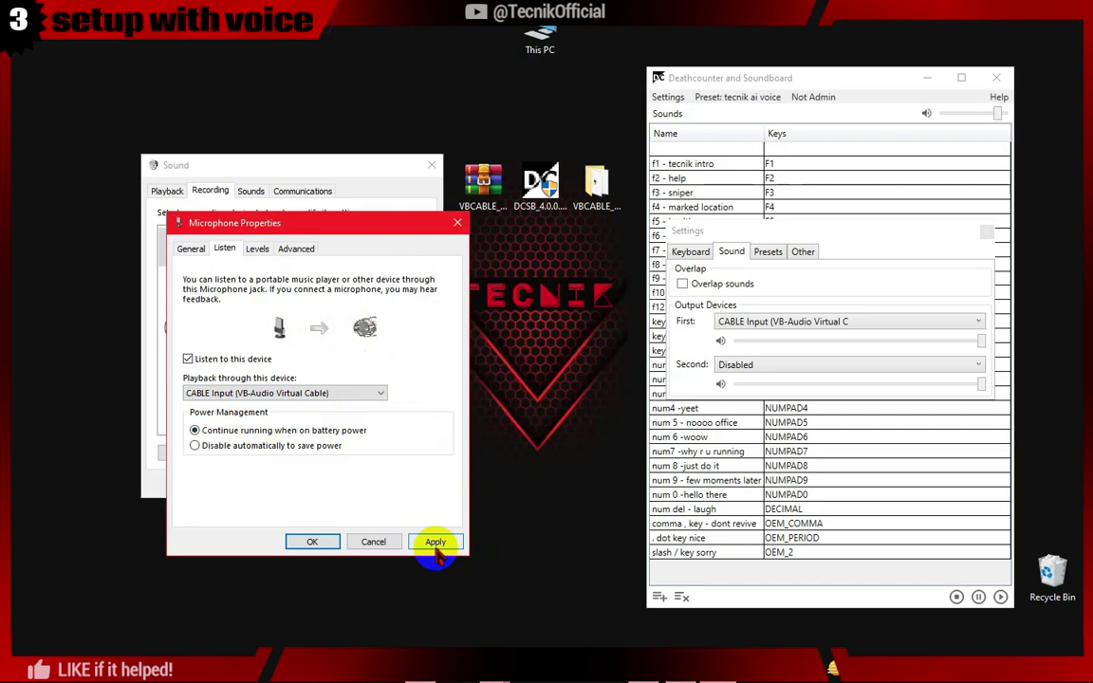
pyautogui.click(436, 550)
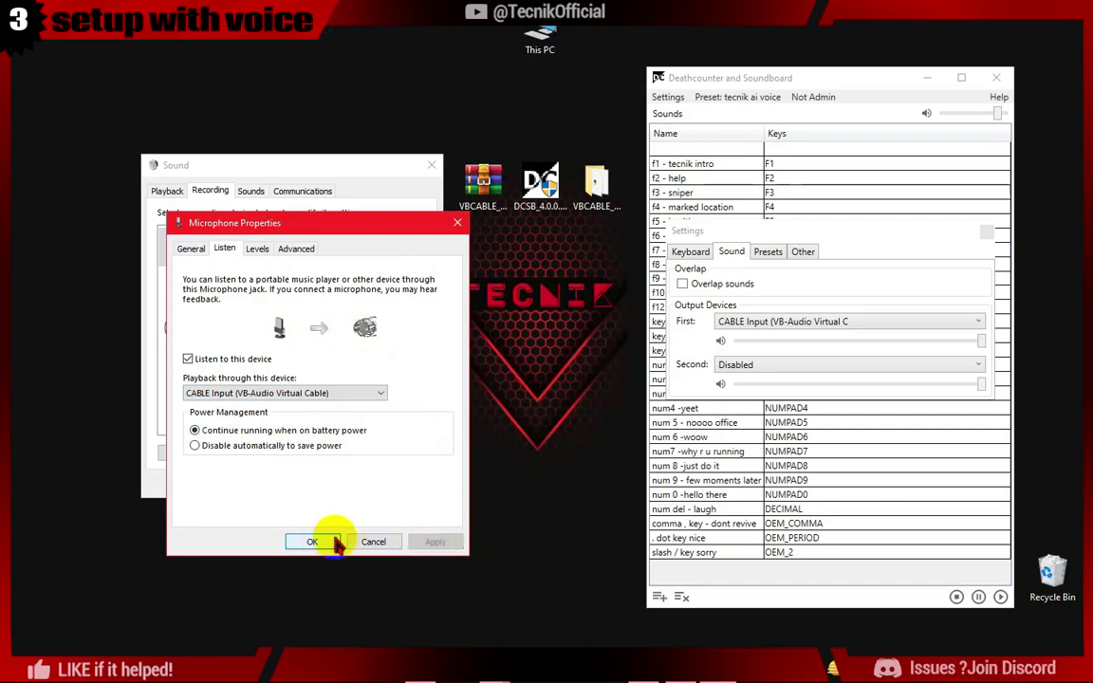
pyautogui.click(313, 542)
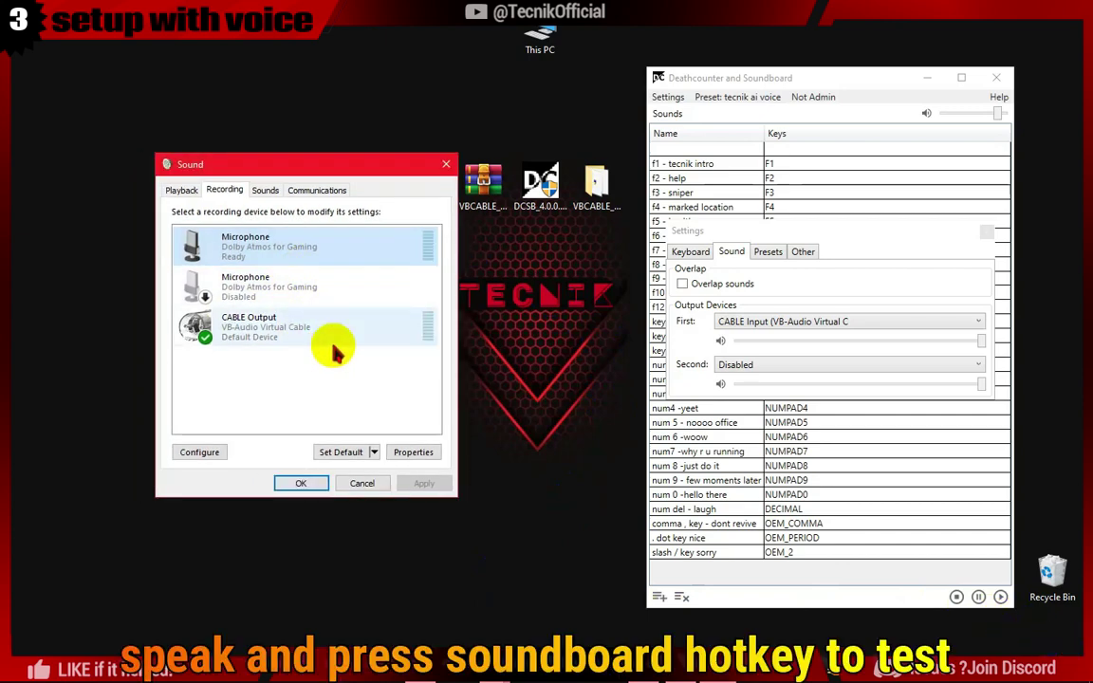
# Close DCSB Settings and test the 'slash / key sorry' and 'f2 - help' sounds
pyautogui.click(999, 598)
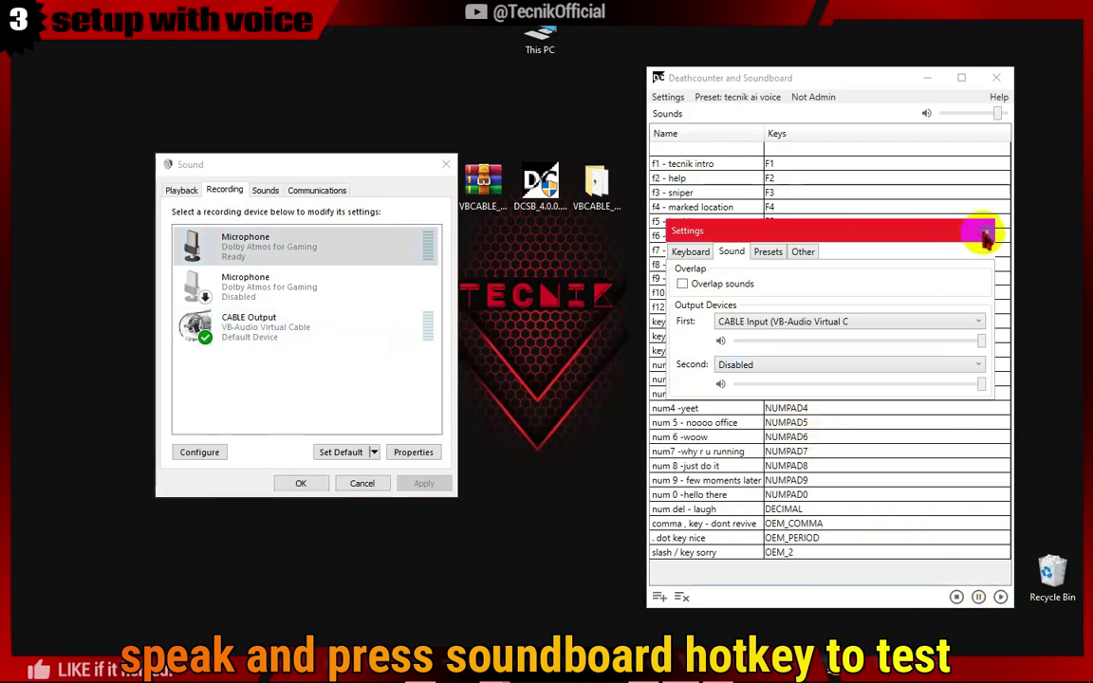
pyautogui.click(986, 233)
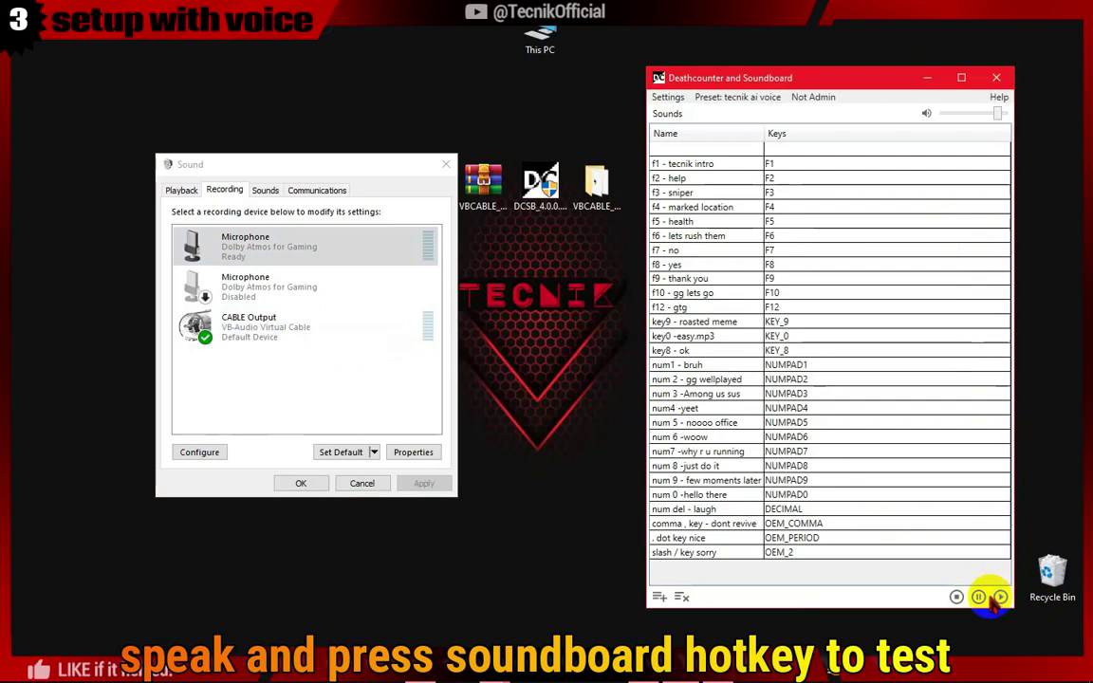
pyautogui.click(683, 554)
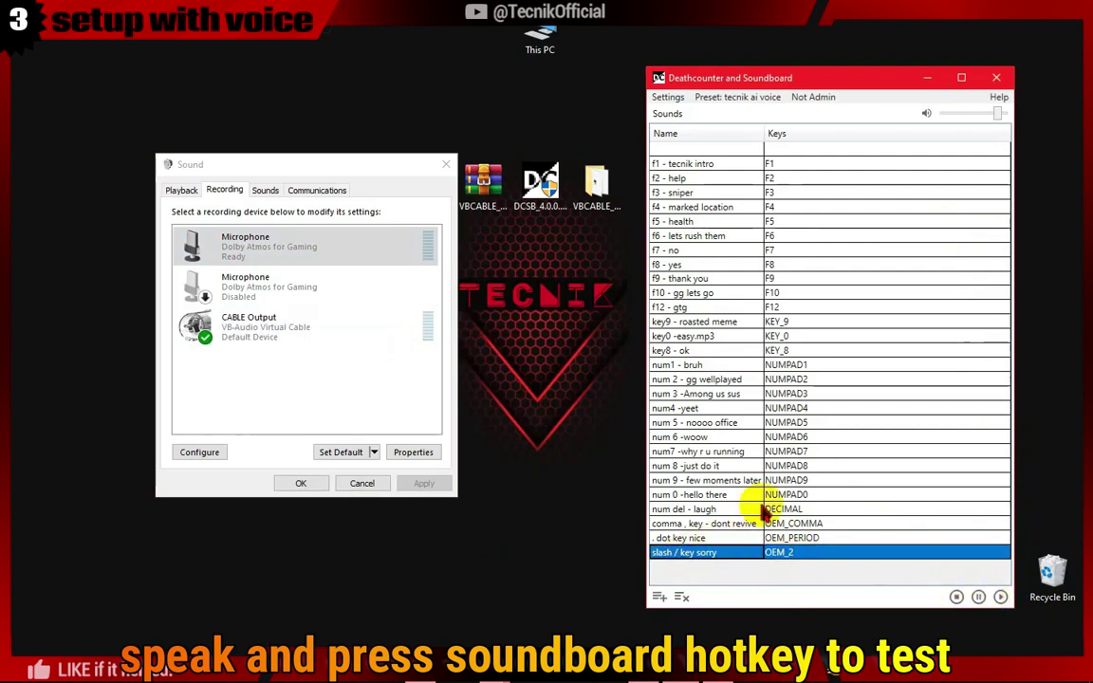
pyautogui.click(696, 179)
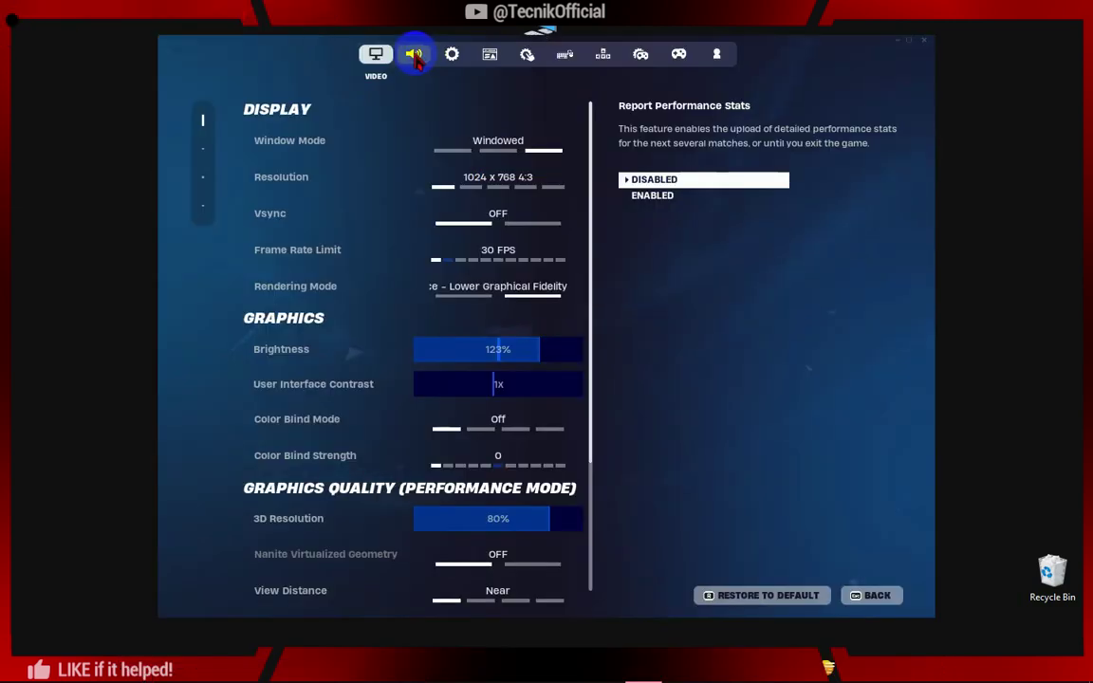
# Set Fortnite's Voice Chat Input Device to CABLE Output (VB-Audio Virtual Cable) and apply it
pyautogui.click(414, 55)
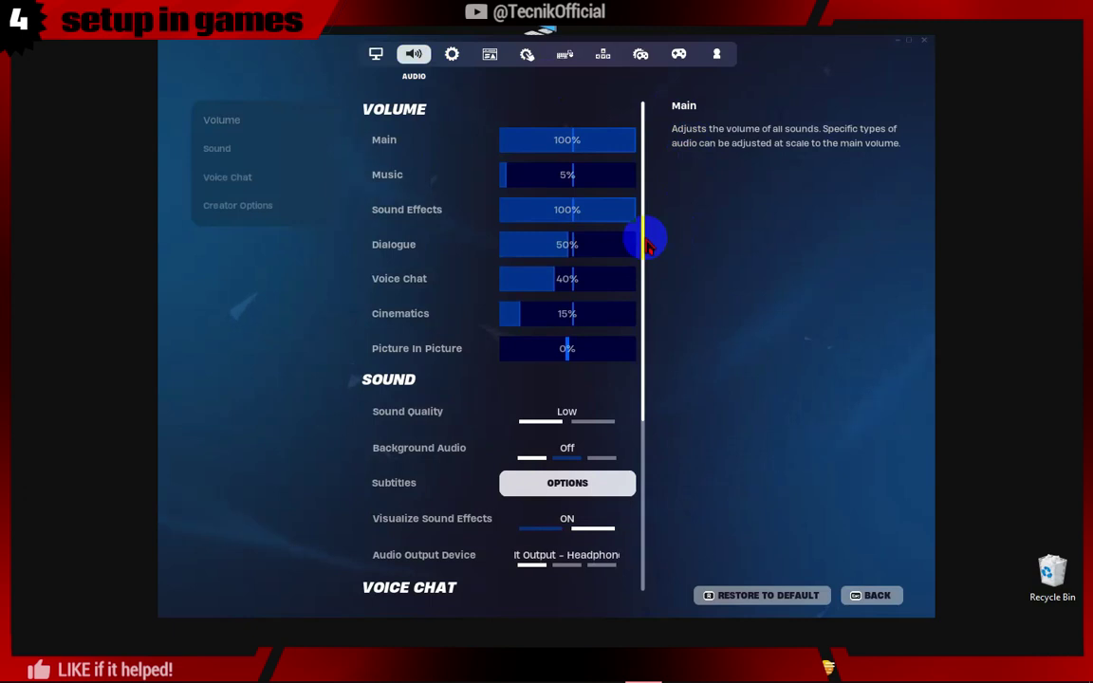
pyautogui.moveTo(641, 249)
pyautogui.mouseDown()
pyautogui.moveTo(640, 366)
pyautogui.moveTo(655, 418)
pyautogui.mouseUp()
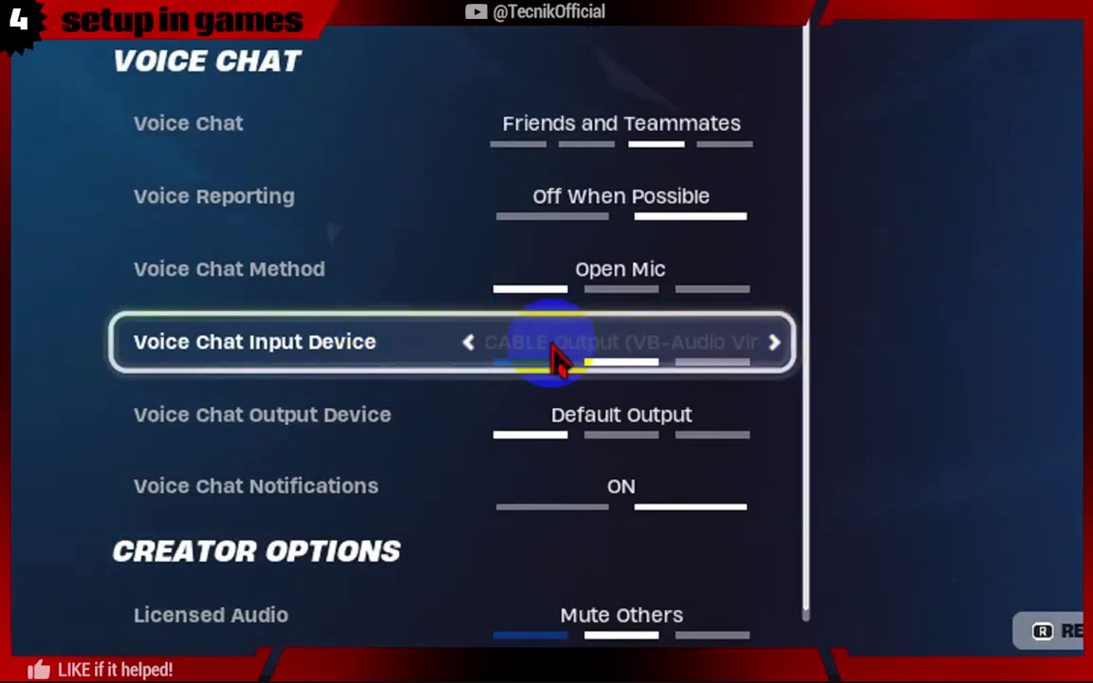
pyautogui.click(465, 344)
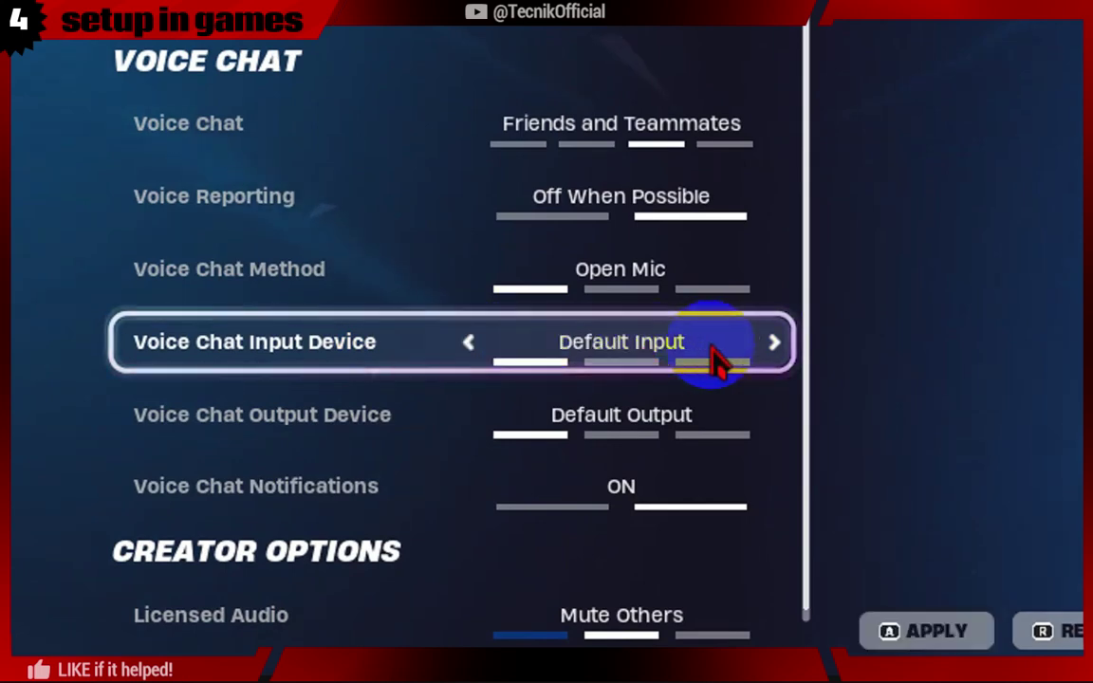
pyautogui.click(773, 347)
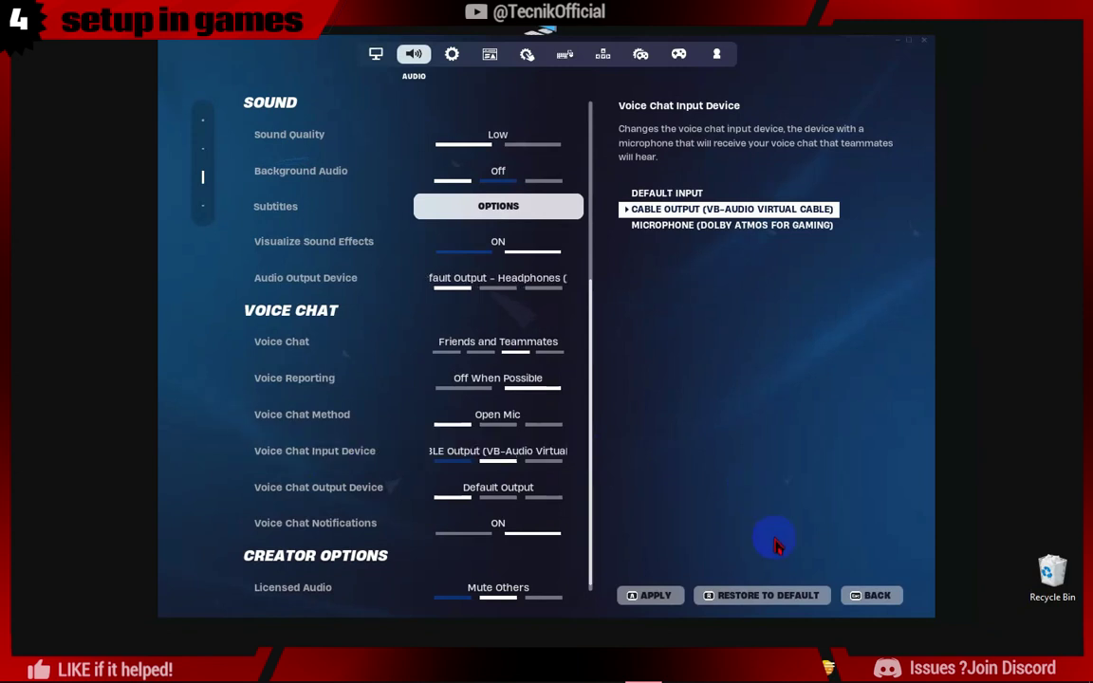
pyautogui.click(654, 596)
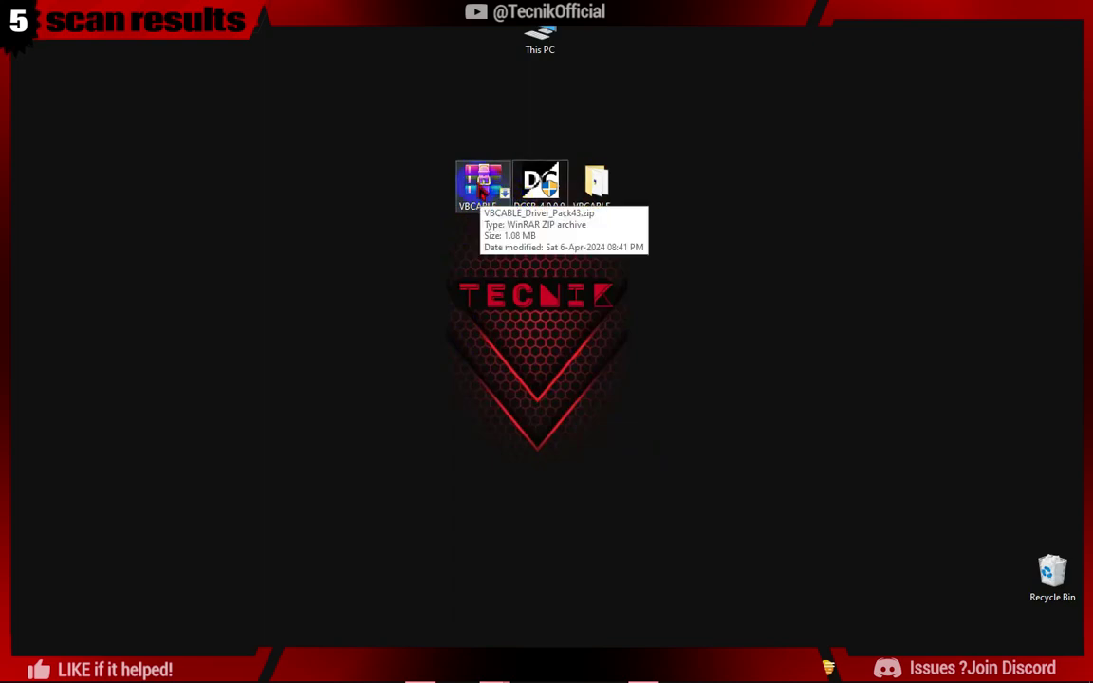
# Show VirusTotal's 0/64 scan result for VBCABLE_Driver_Pack43.zip
pyautogui.click(475, 216)
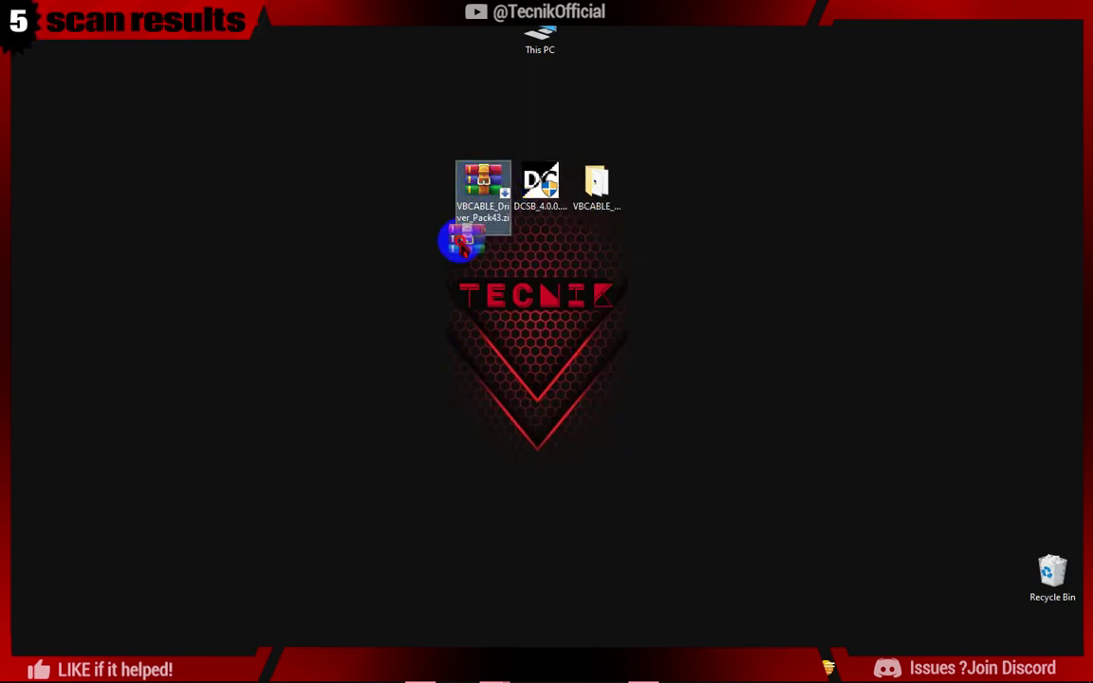
pyautogui.moveTo(615, 641)
pyautogui.click(626, 588)
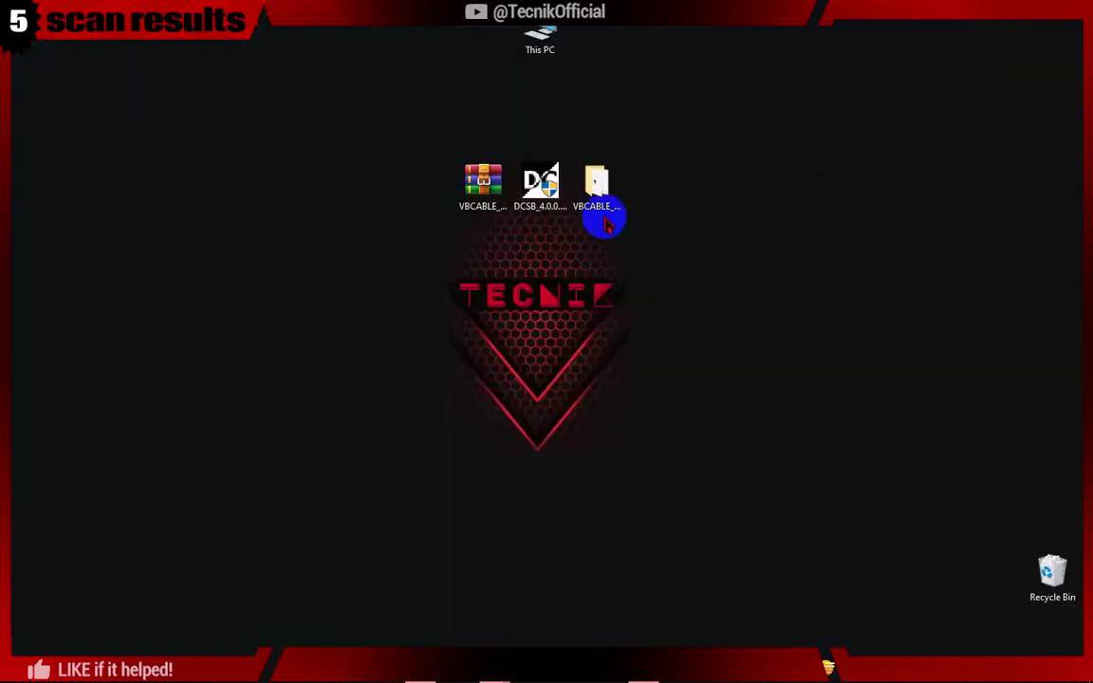
# Select DCSB_4.0.0.9.exe and bring up its VirusTotal results page
pyautogui.click(541, 185)
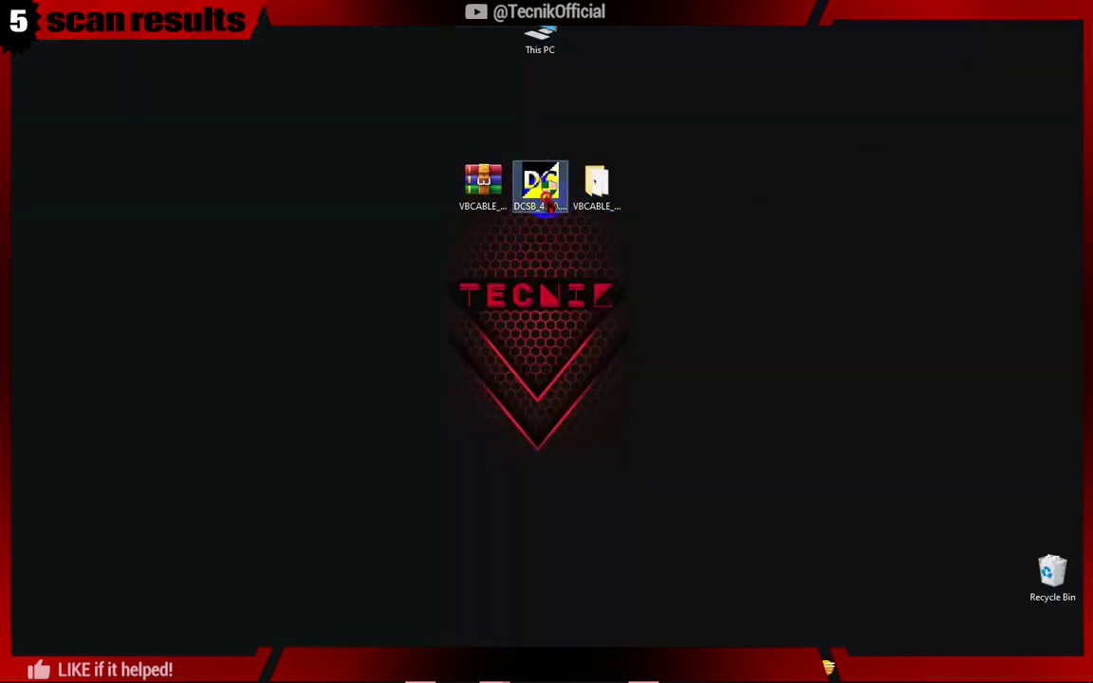
pyautogui.moveTo(643, 676)
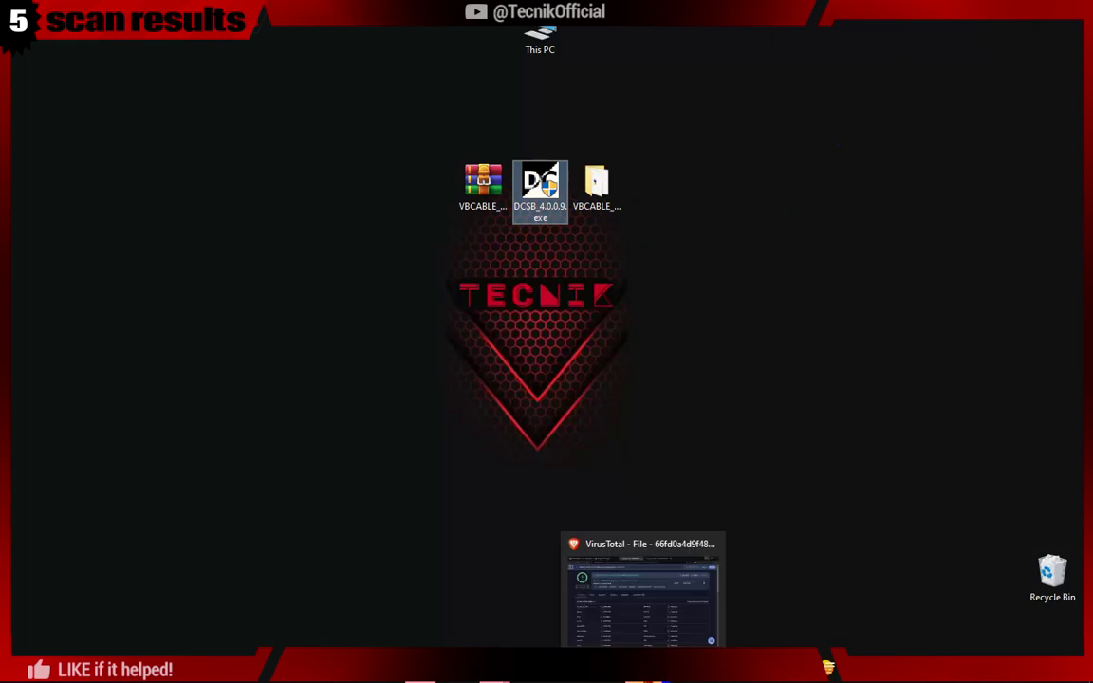
pyautogui.click(641, 593)
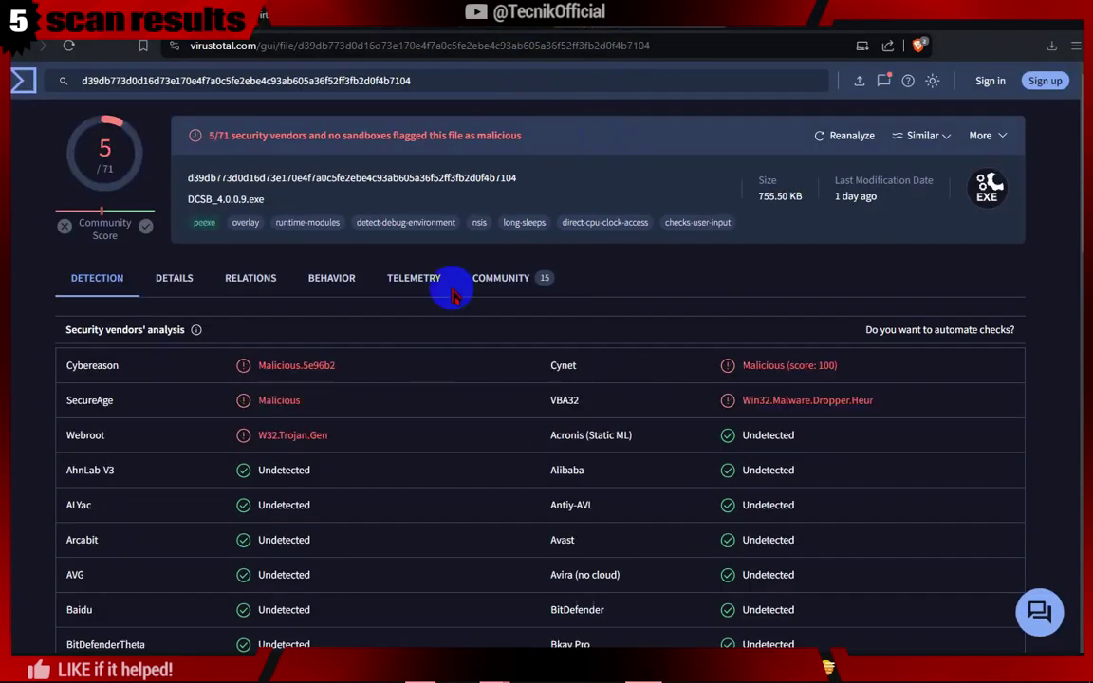
# Scroll the DCSB_4.0.0.9.exe vendor list down and highlight Malwarebytes' Undetected result
pyautogui.scroll(-1, 541, 426)
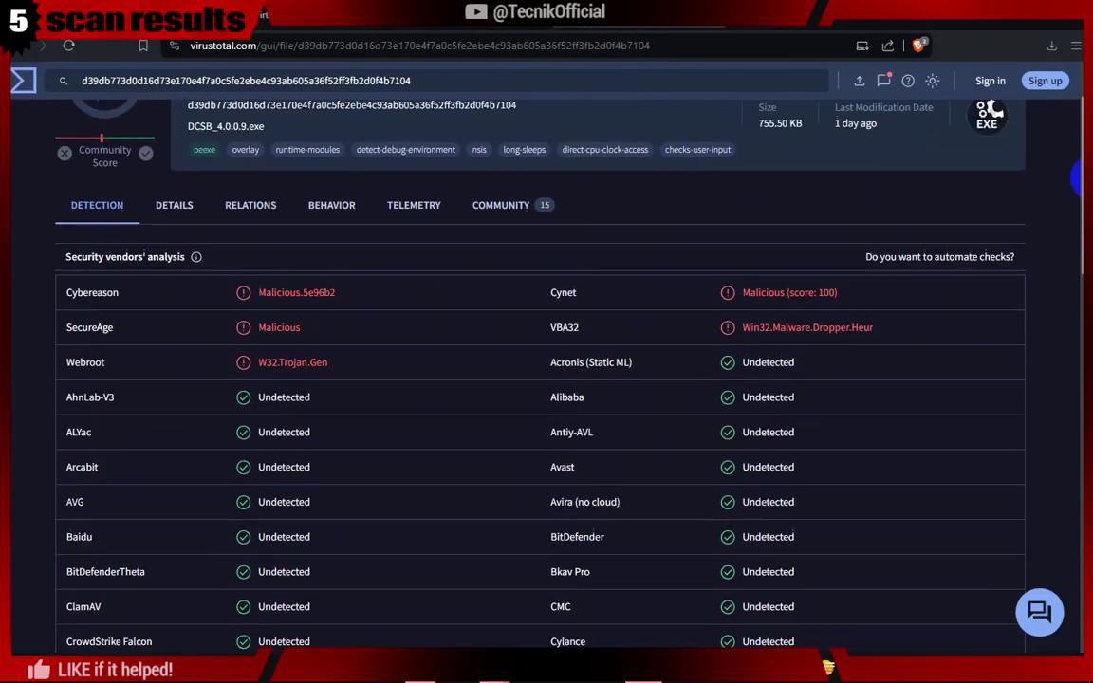
pyautogui.scroll(1, 541, 427)
pyautogui.scroll(-1, 541, 427)
pyautogui.scroll(-2, 1006, 296)
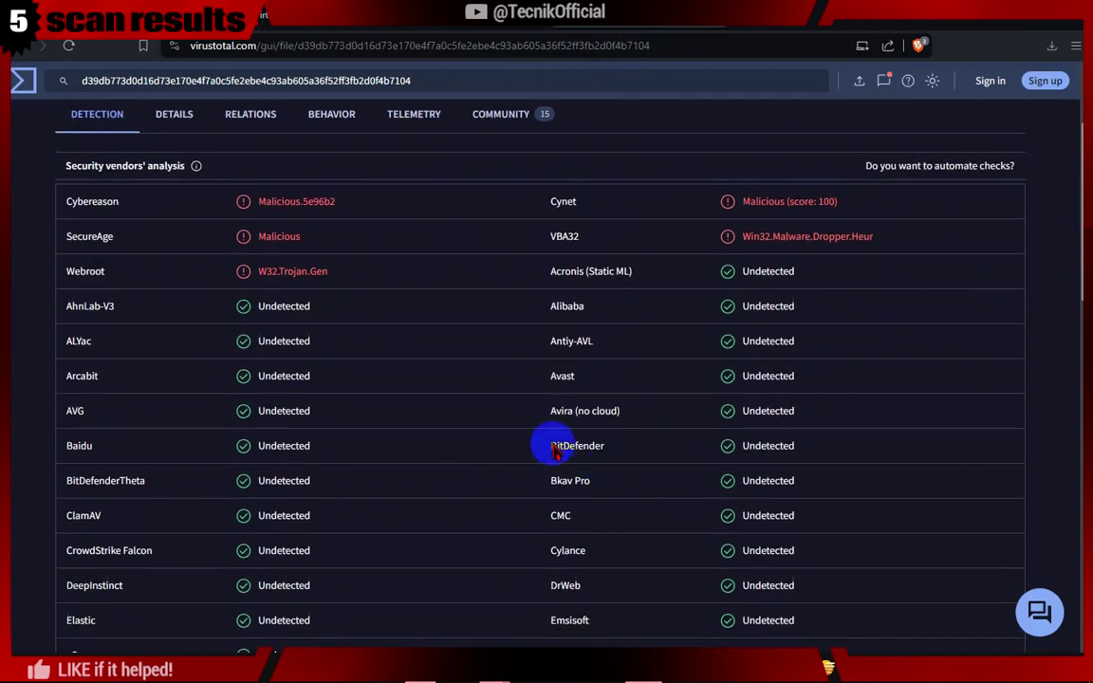
pyautogui.scroll(-4, 1073, 274)
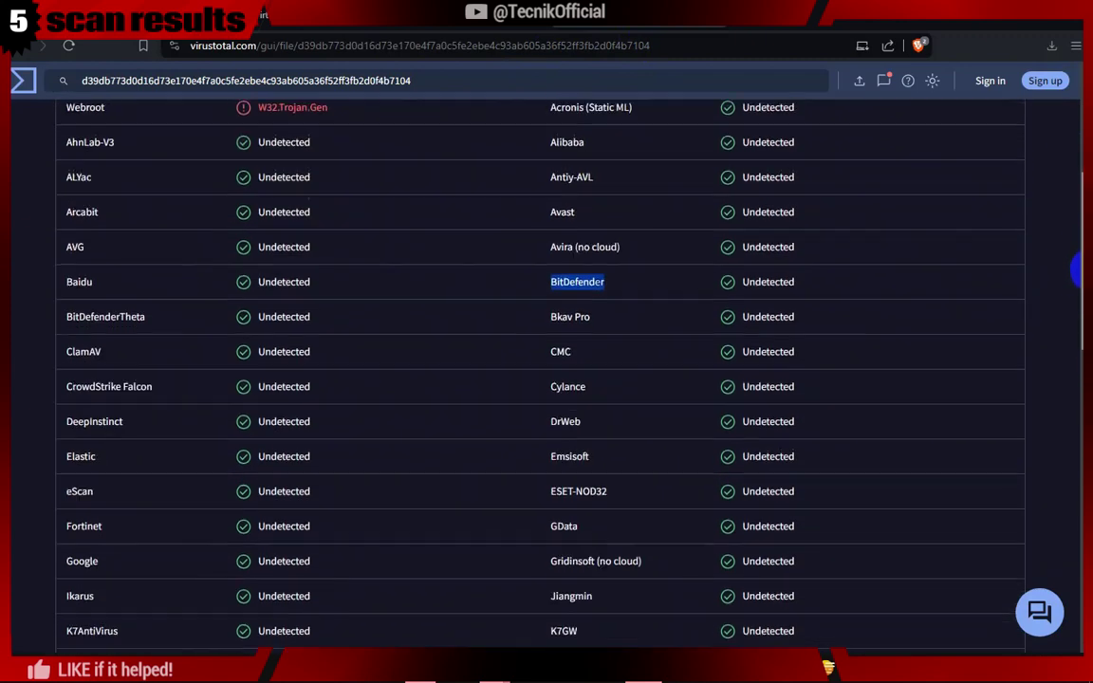
pyautogui.scroll(-1, 1075, 290)
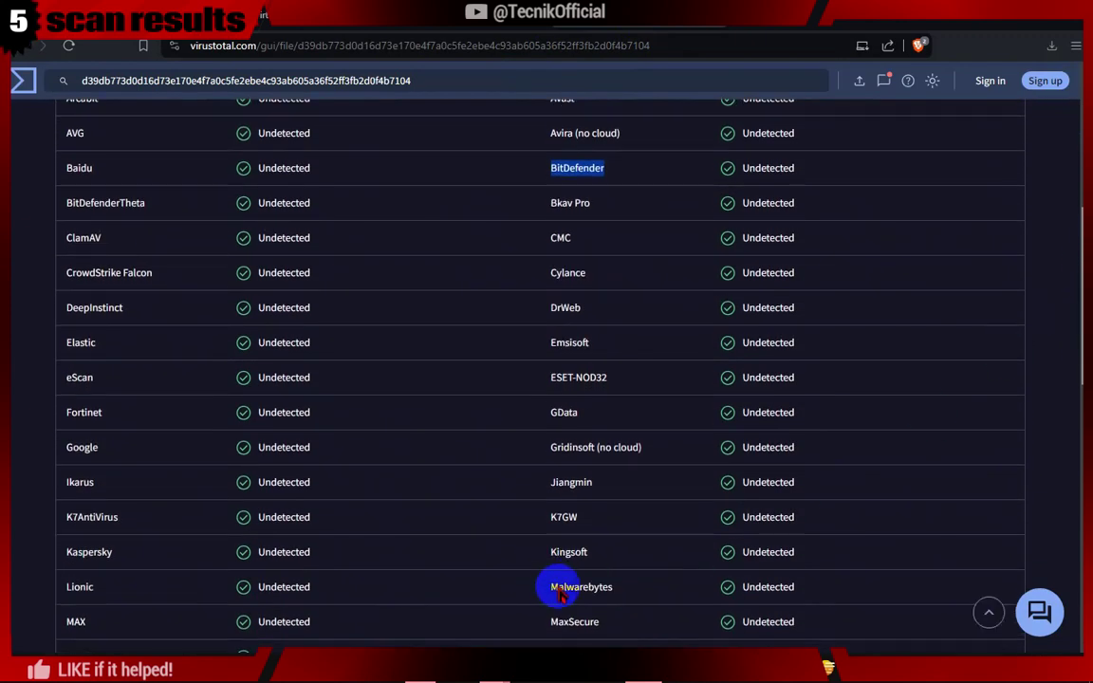
pyautogui.doubleClick(561, 588)
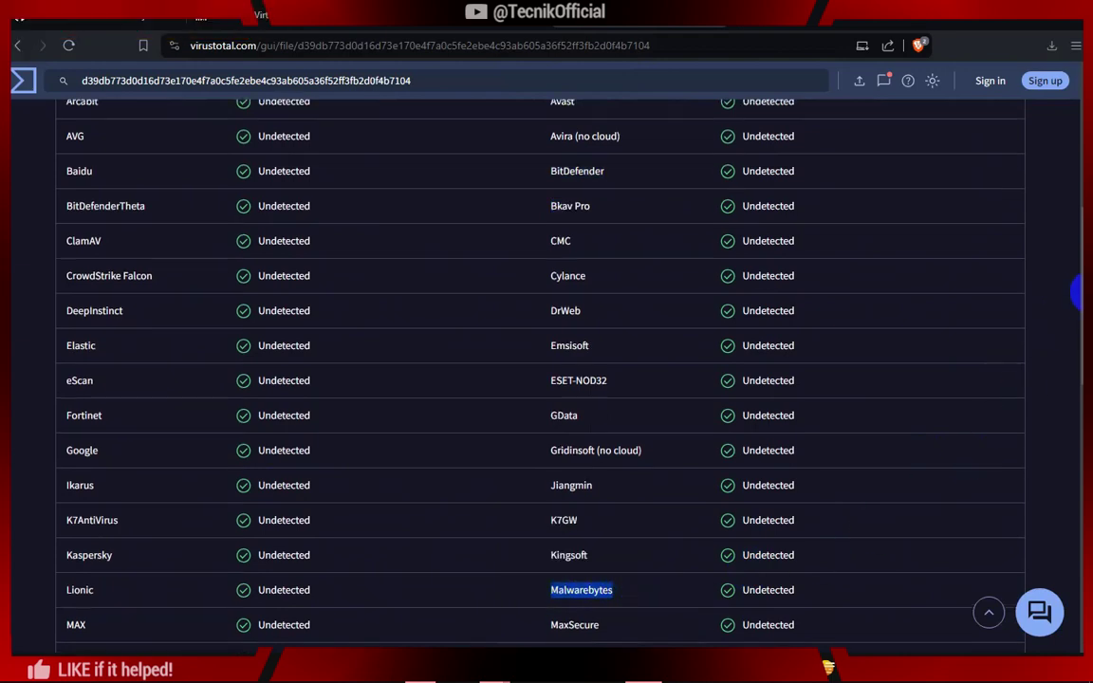